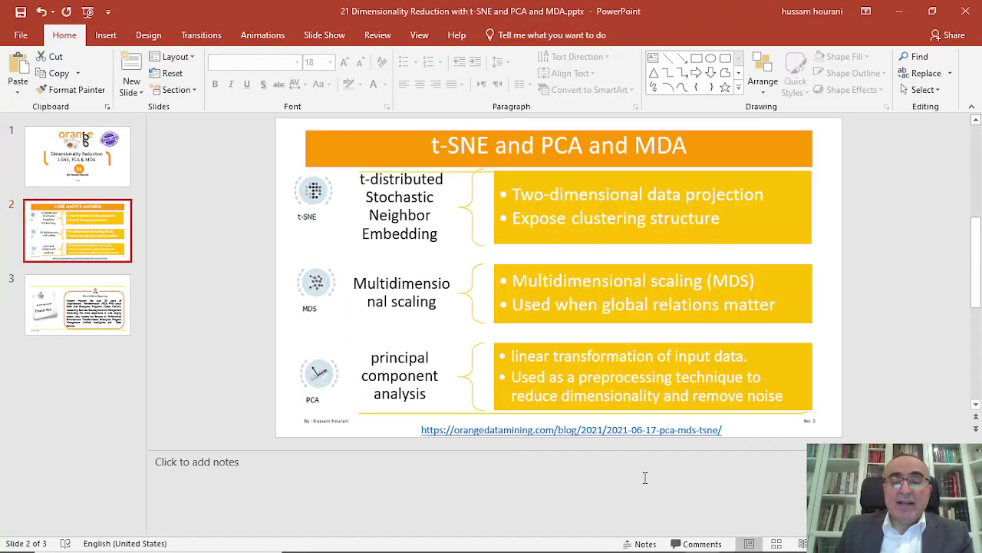
# Step: Add a File widget to the canvas and load the iris.tab dataset
pyautogui.moveTo(668, 542)
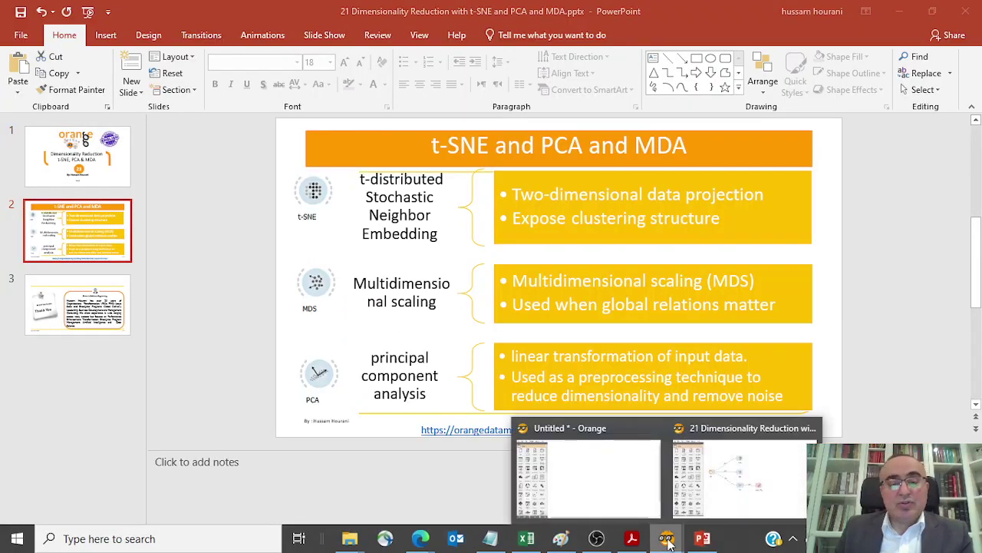
pyautogui.click(594, 480)
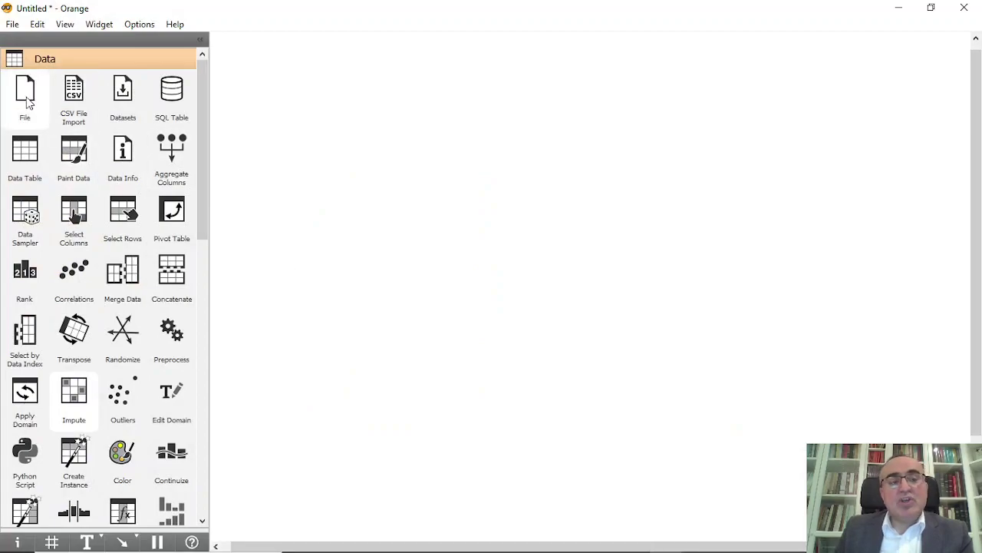
pyautogui.moveTo(25, 92); pyautogui.dragTo(301, 234)
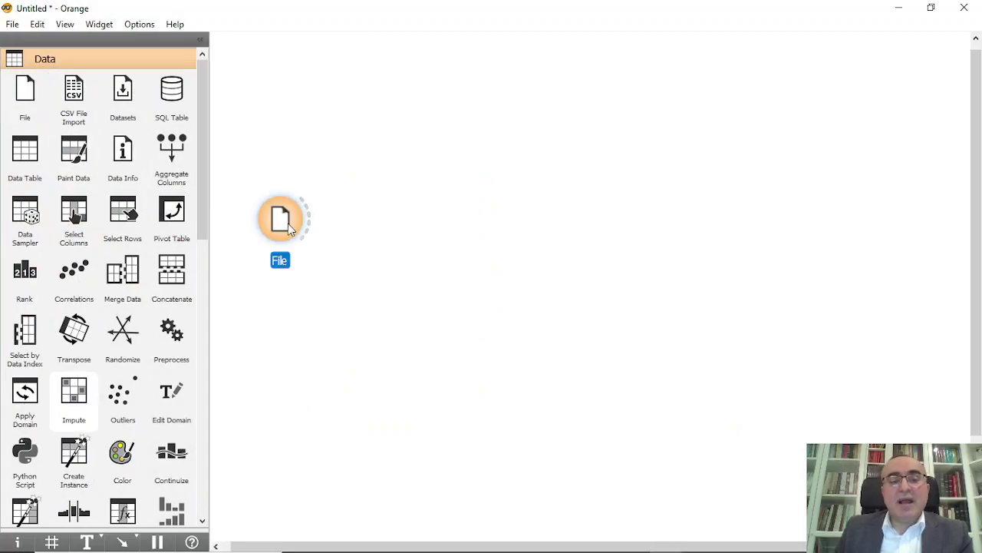
pyautogui.doubleClick(288, 224)
pyautogui.click(437, 121)
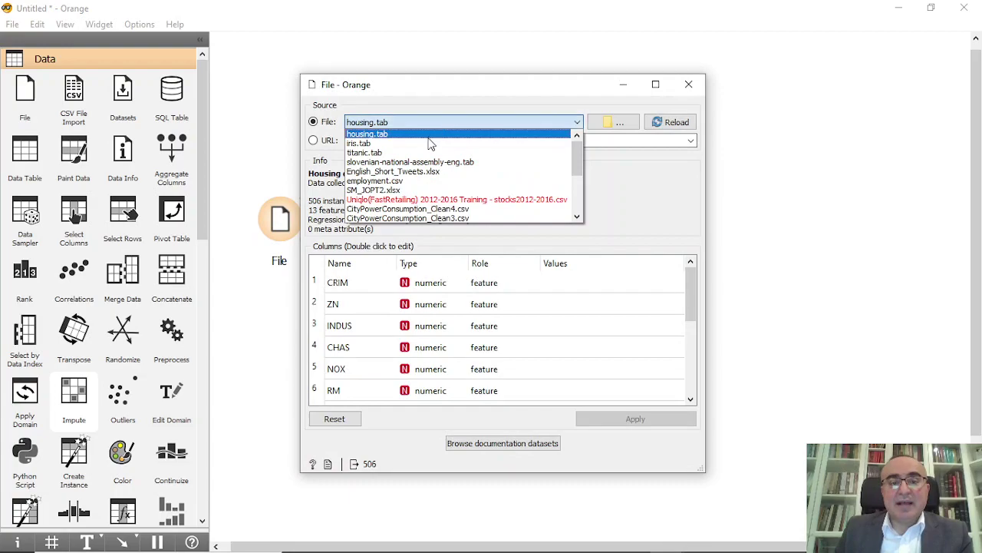
pyautogui.click(426, 142)
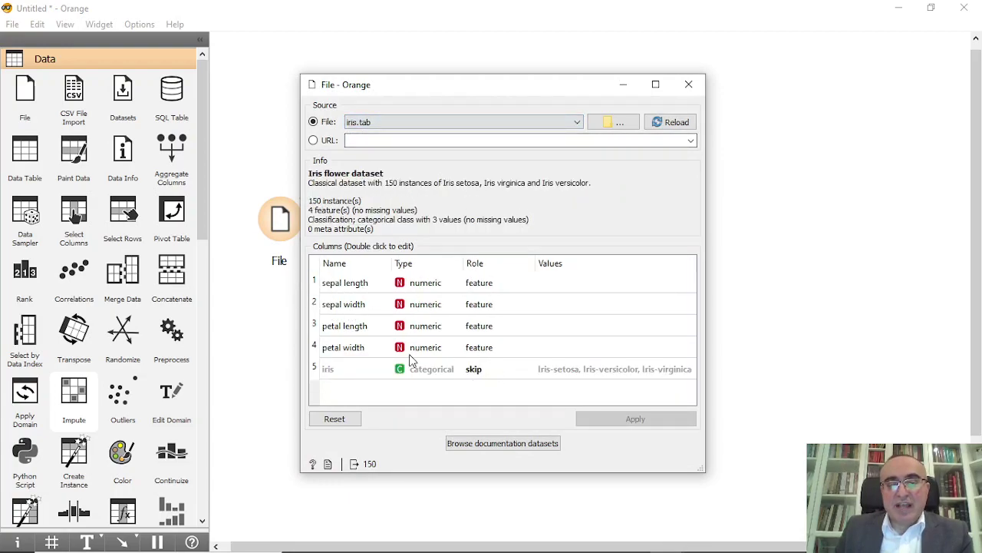
# Step: Set the iris column's role to feature and apply the change
pyautogui.doubleClick(474, 374)
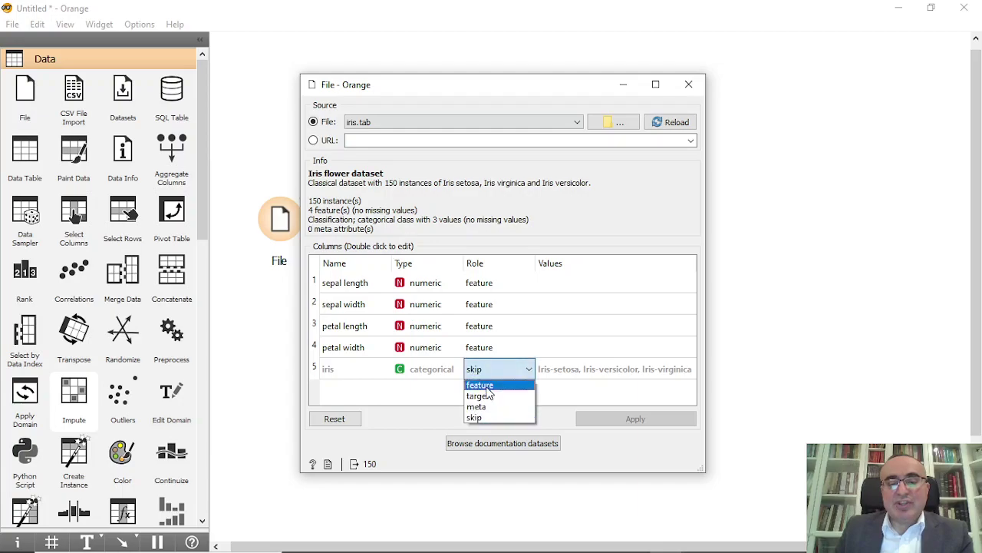
pyautogui.click(485, 384)
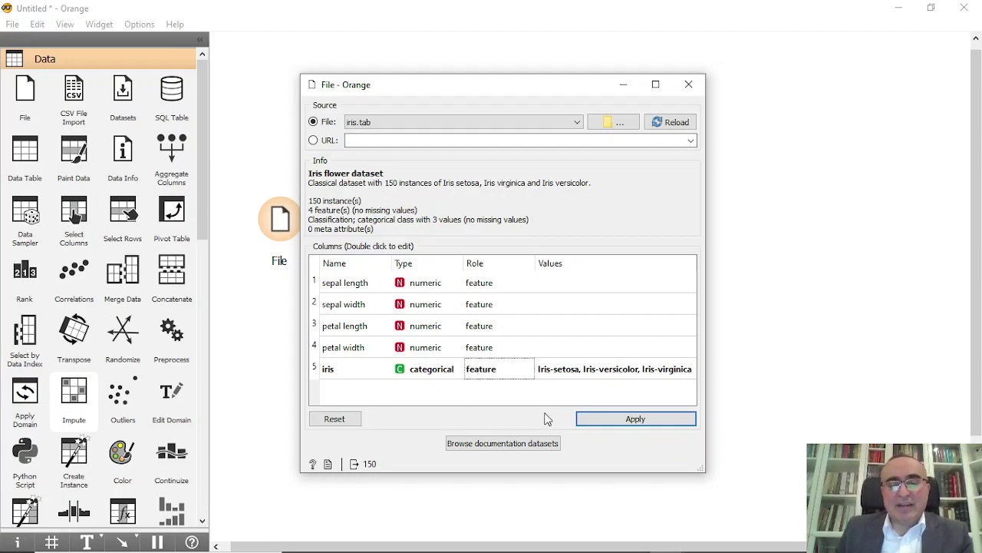
pyautogui.click(640, 425)
# Step: Connect a new Data Table widget to the File output
pyautogui.click(688, 85)
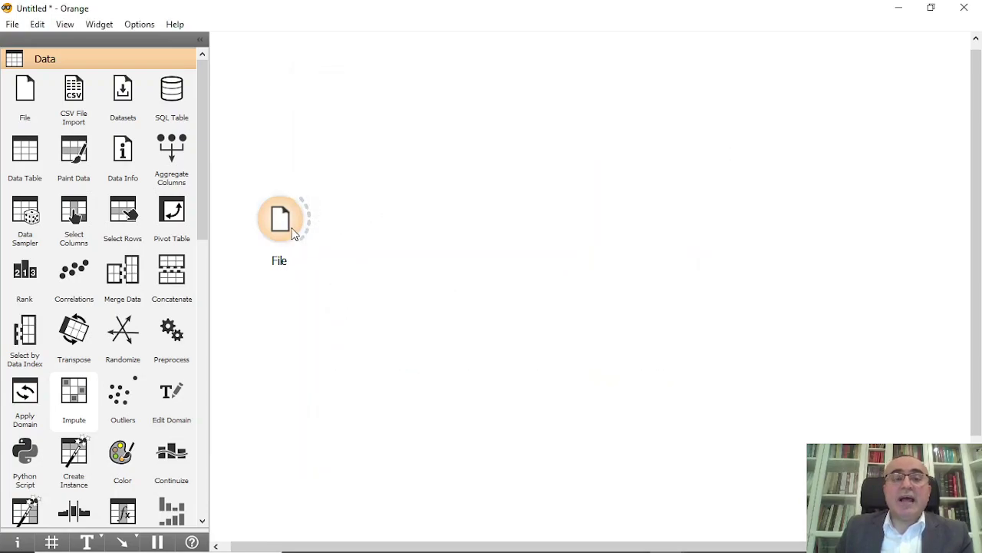
pyautogui.moveTo(307, 212); pyautogui.dragTo(435, 117)
pyautogui.write('d')
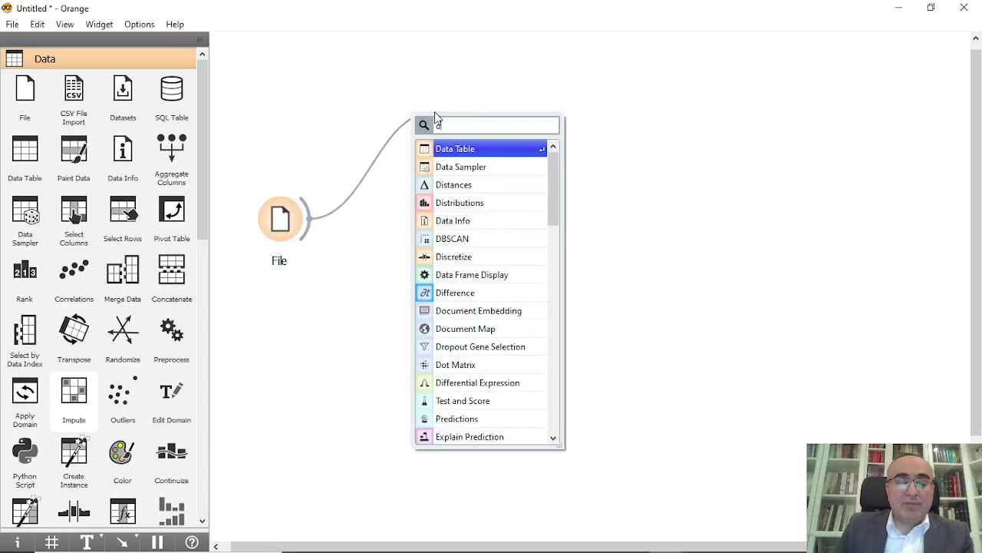
pyautogui.write('ata')
pyautogui.click(451, 154)
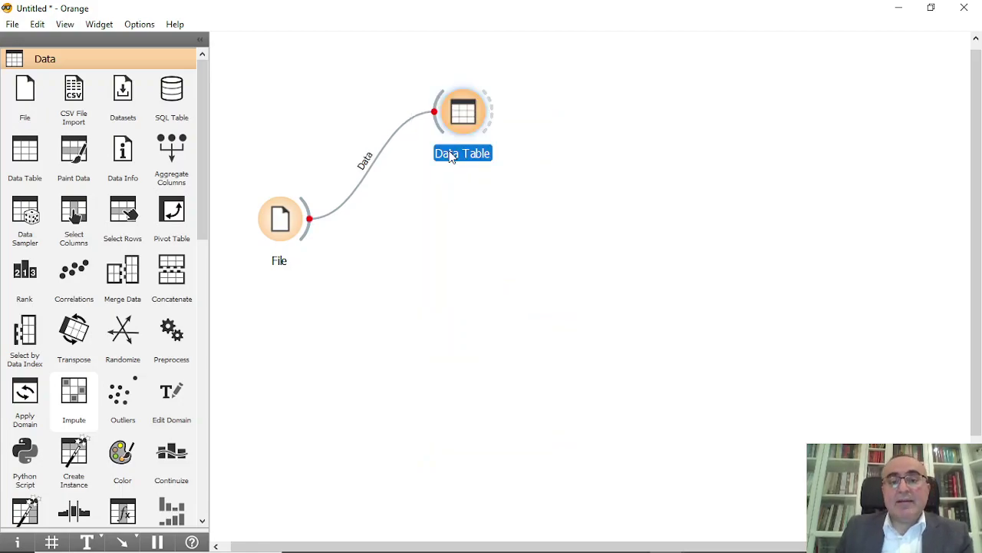
# Step: Browse the 150 iris rows in the Data Table, then close it
pyautogui.doubleClick(461, 117)
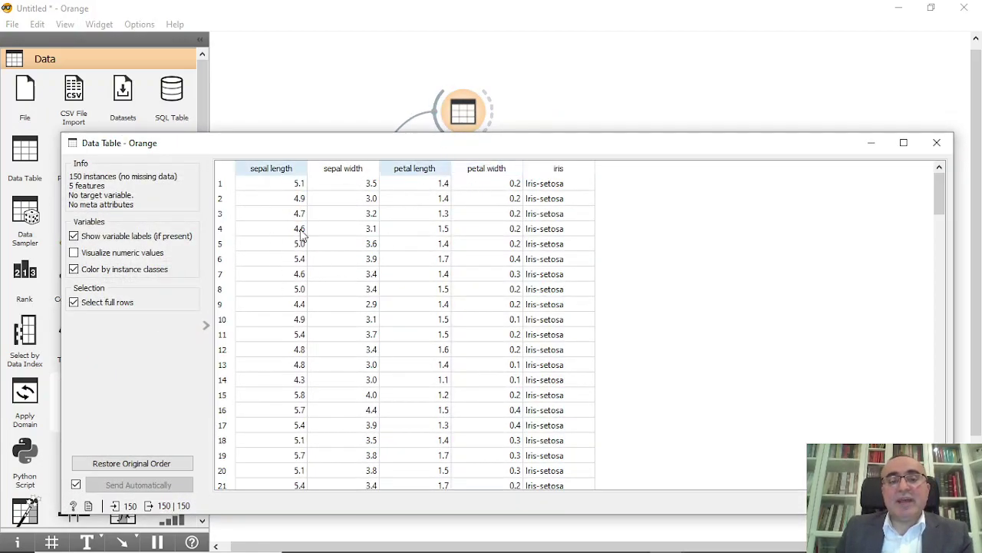
pyautogui.scroll(-20, 680, 311)
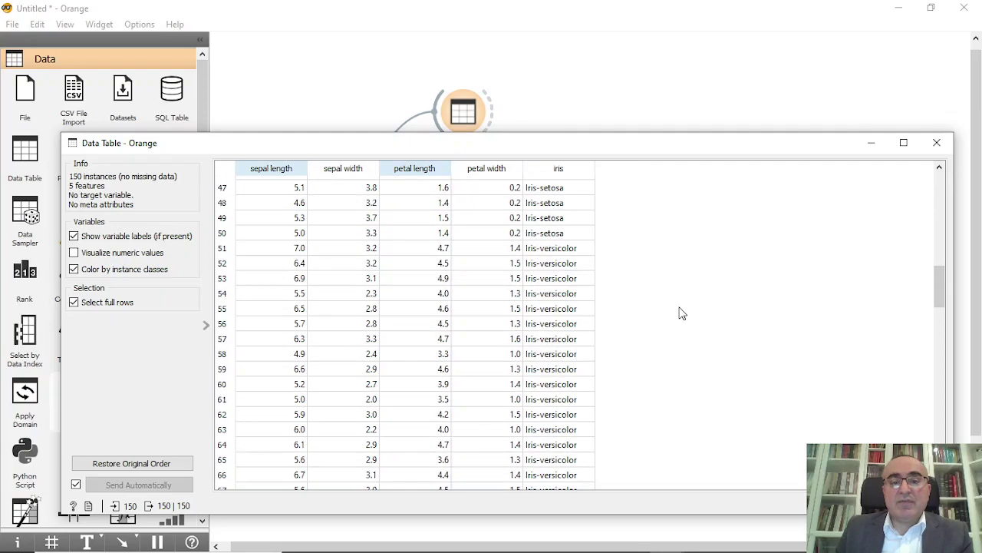
pyautogui.moveTo(939, 315); pyautogui.dragTo(960, 140)
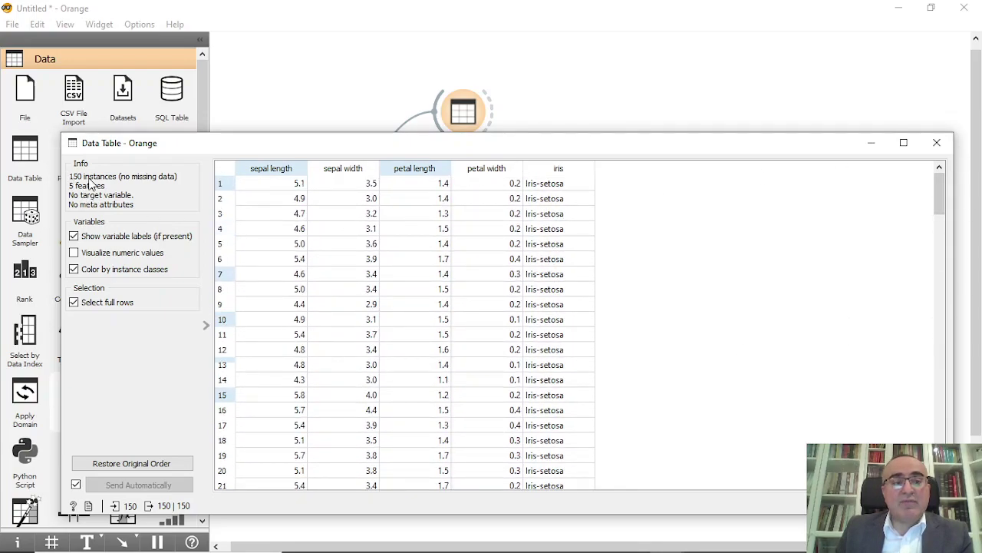
pyautogui.click(937, 143)
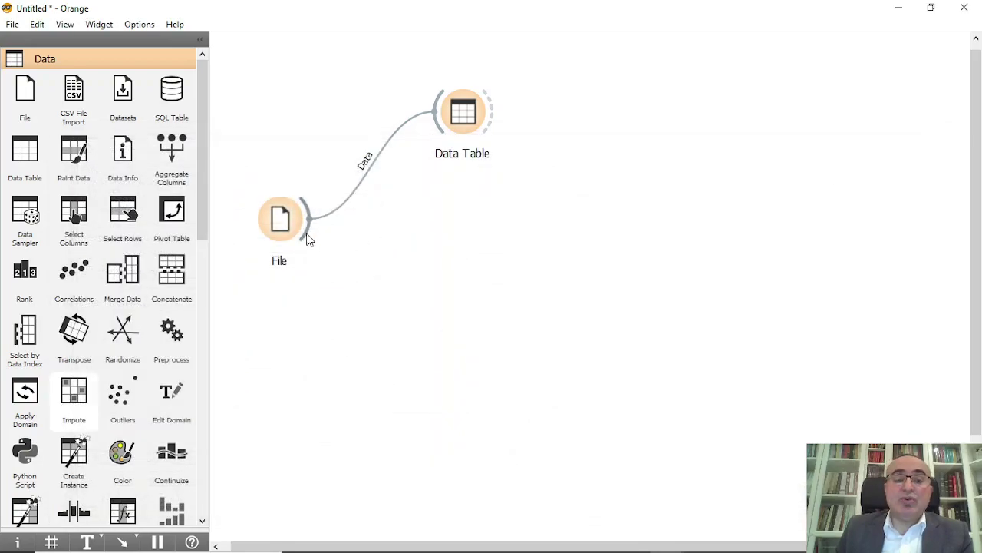
# Step: Link a t-SNE widget to File and open its plot showing three species clusters
pyautogui.moveTo(307, 239); pyautogui.dragTo(453, 217)
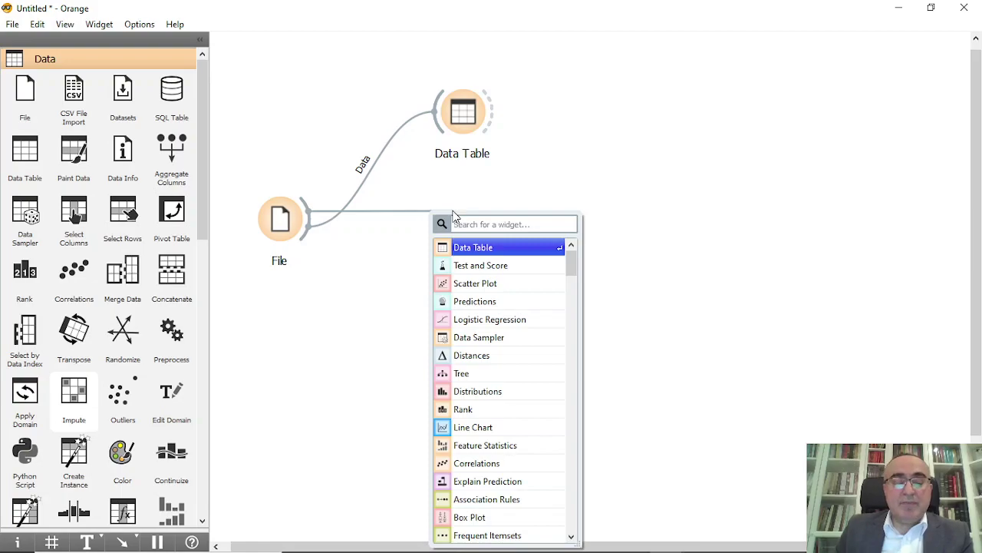
pyautogui.write('t')
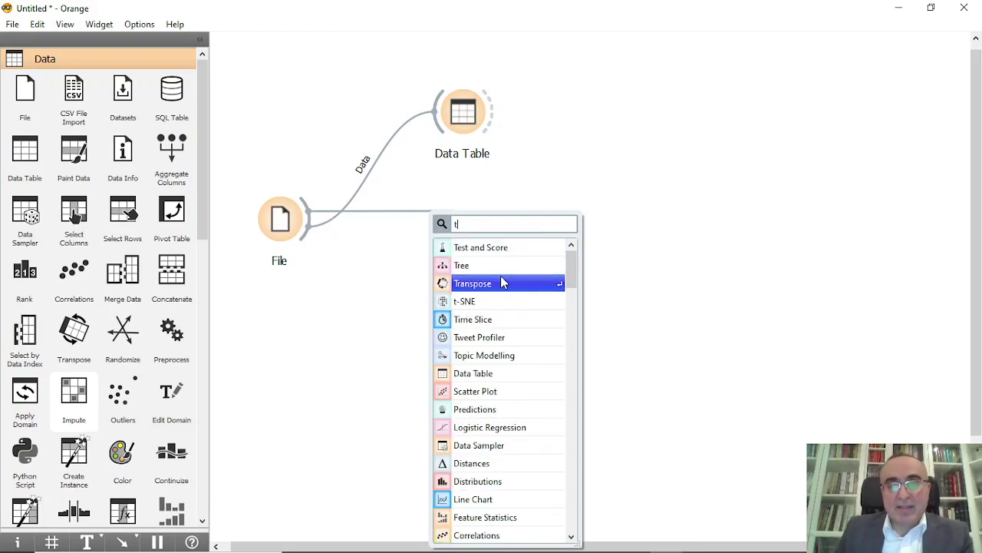
pyautogui.click(491, 302)
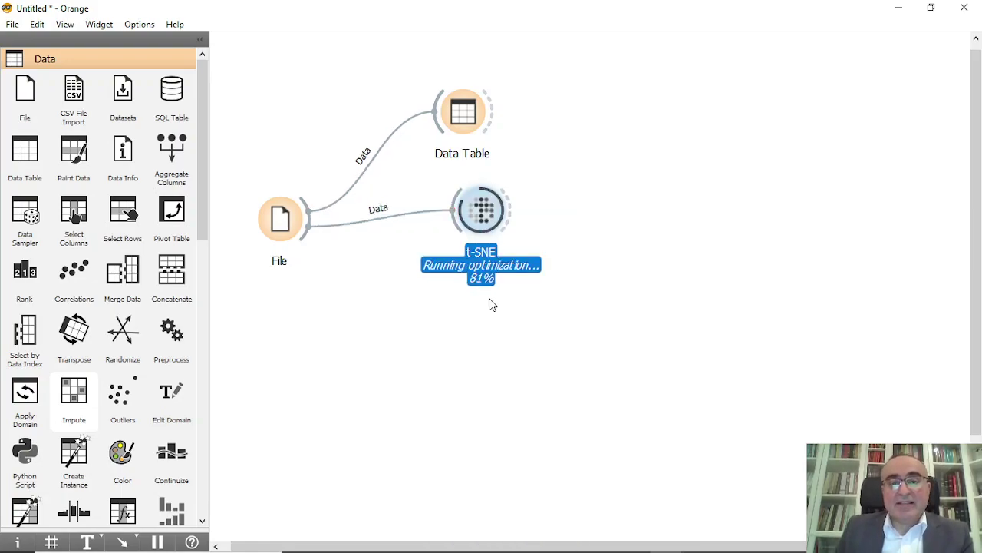
pyautogui.doubleClick(489, 220)
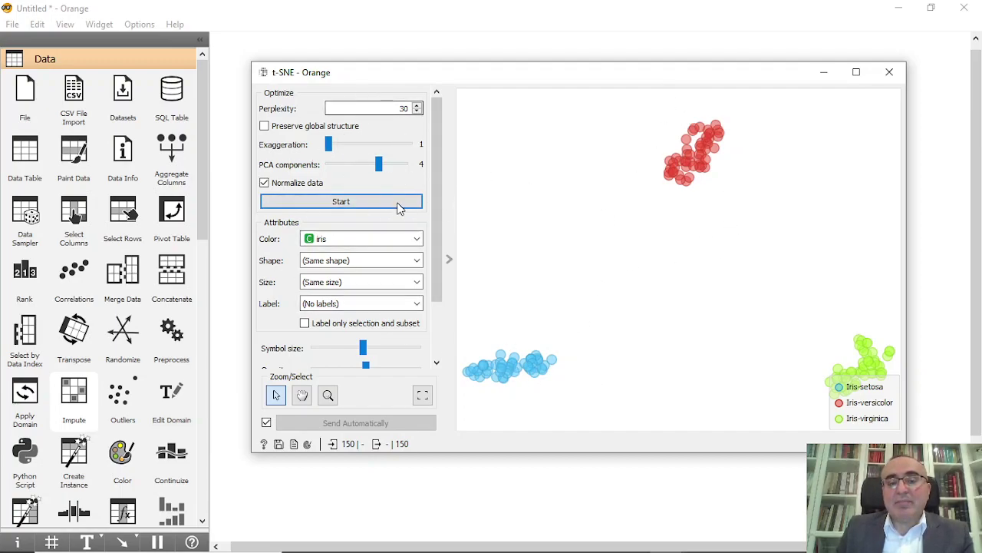
# Step: Rerun t-SNE with a lowered perplexity and 3 PCA components
pyautogui.doubleClick(399, 108)
pyautogui.write('2')
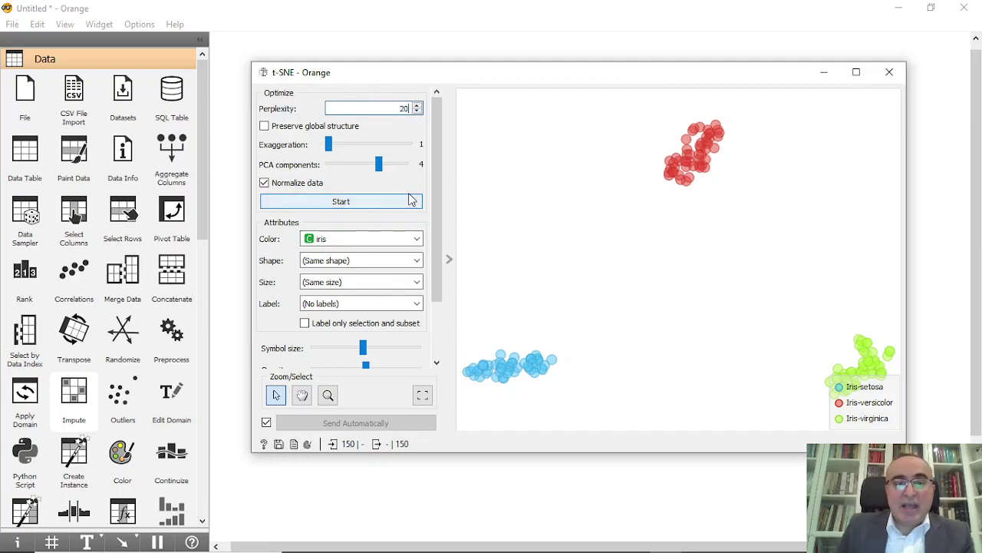
pyautogui.click(376, 169)
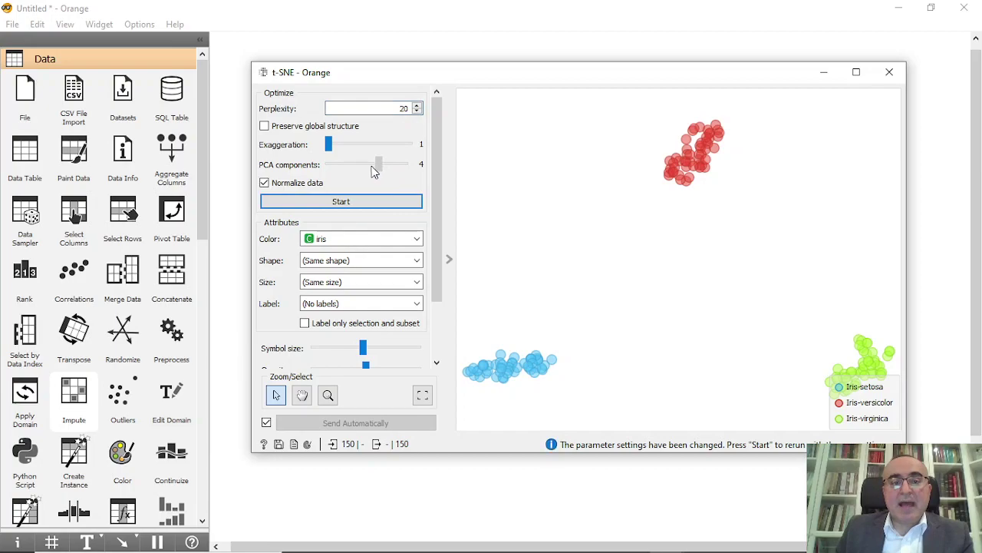
pyautogui.moveTo(374, 171); pyautogui.dragTo(355, 169)
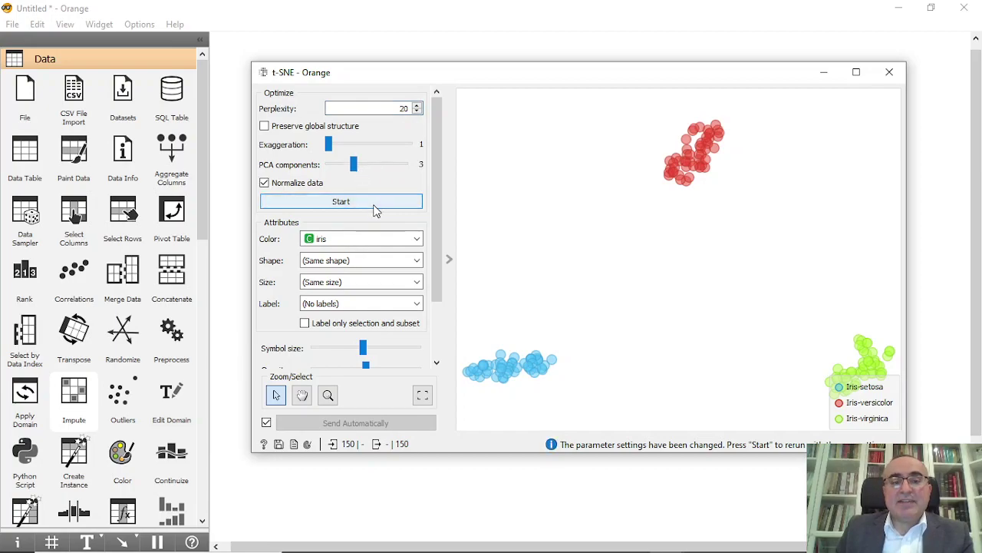
pyautogui.click(366, 202)
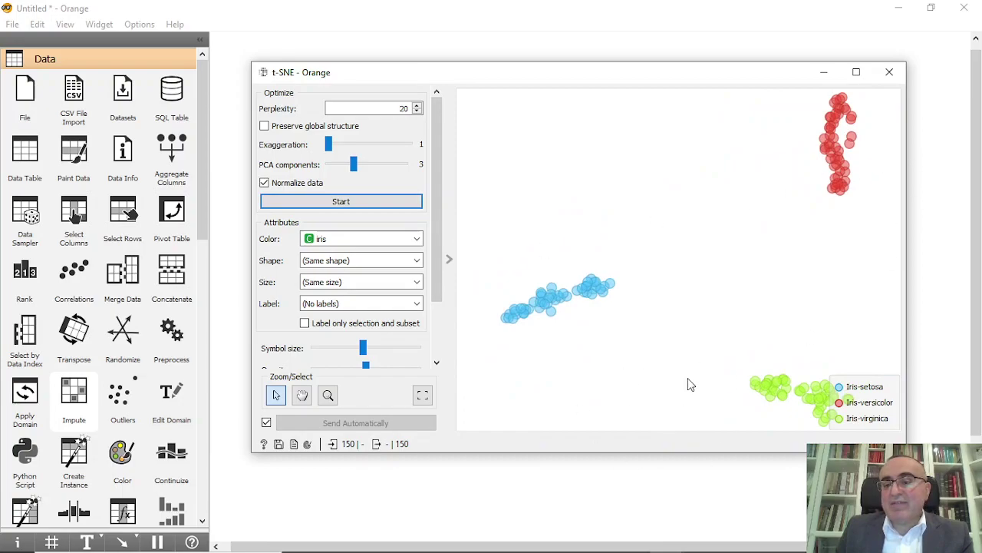
# Step: Rerun t-SNE with perplexity 40 and 5 PCA components
pyautogui.doubleClick(399, 109)
pyautogui.press('BackSpace')
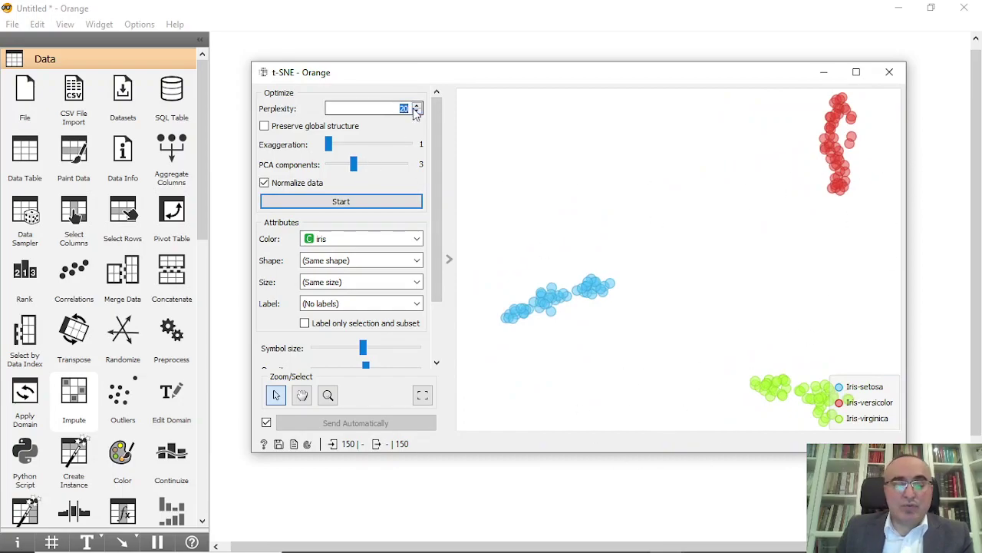
pyautogui.write('4')
pyautogui.press('Return')
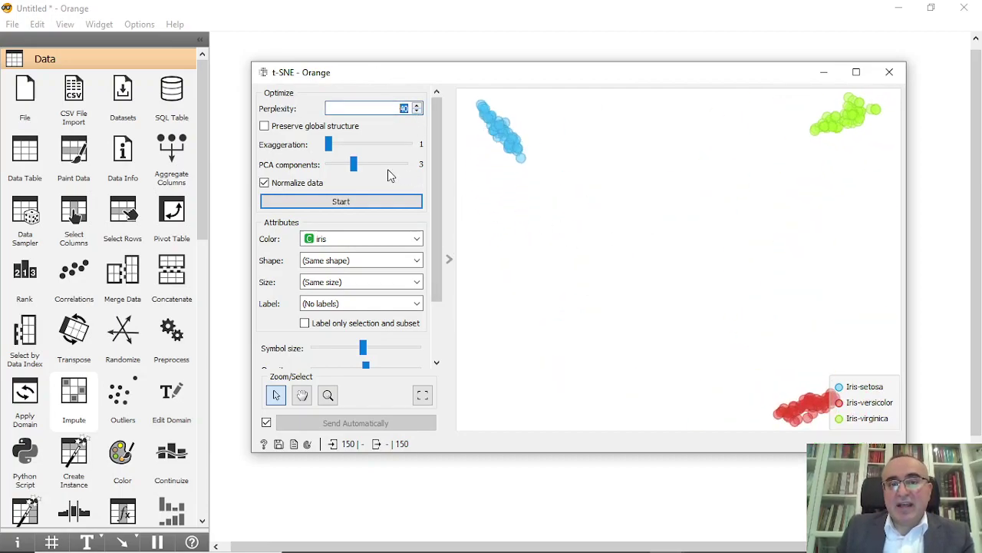
pyautogui.moveTo(360, 169); pyautogui.dragTo(402, 168)
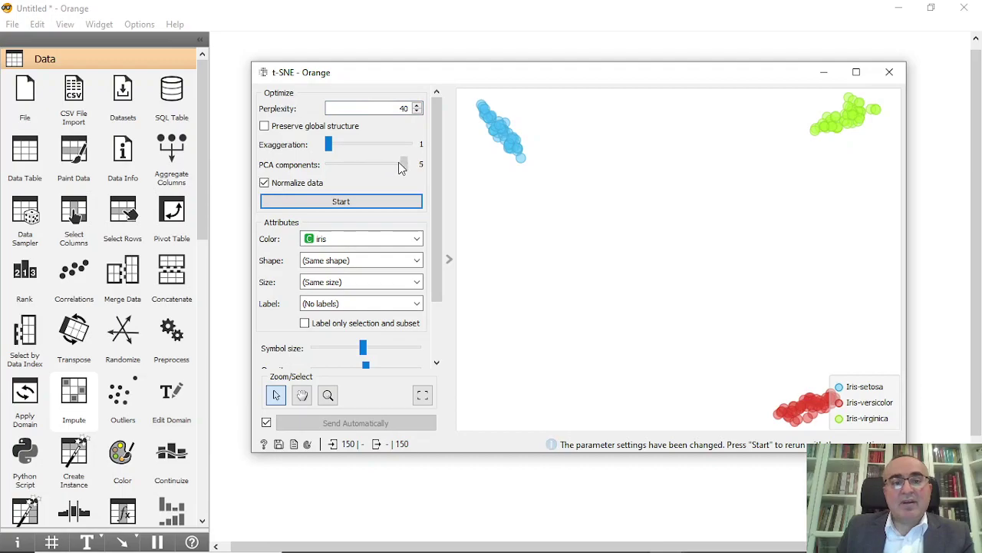
pyautogui.click(343, 200)
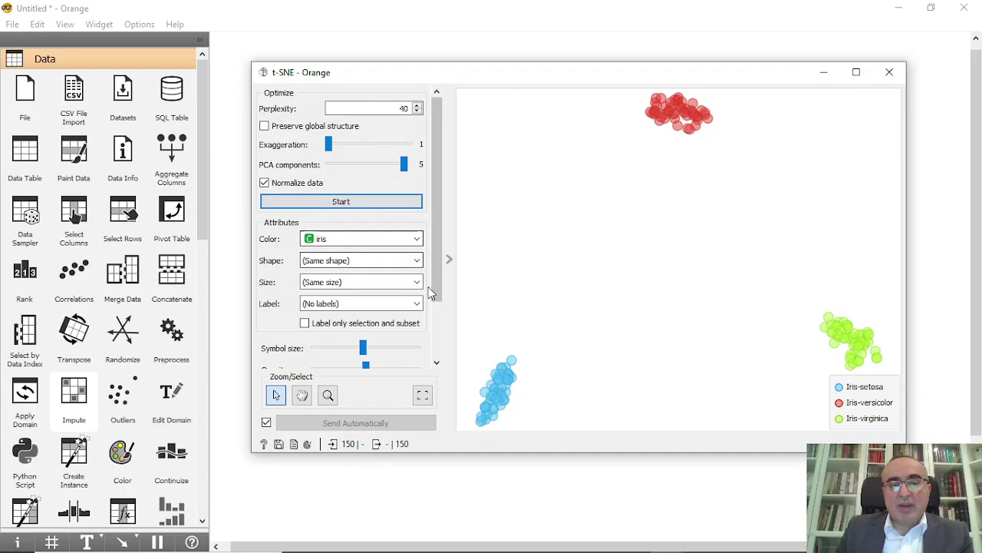
# Step: Turn on Show color regions to shade the t-SNE plot by species
pyautogui.moveTo(436, 236); pyautogui.dragTo(330, 327)
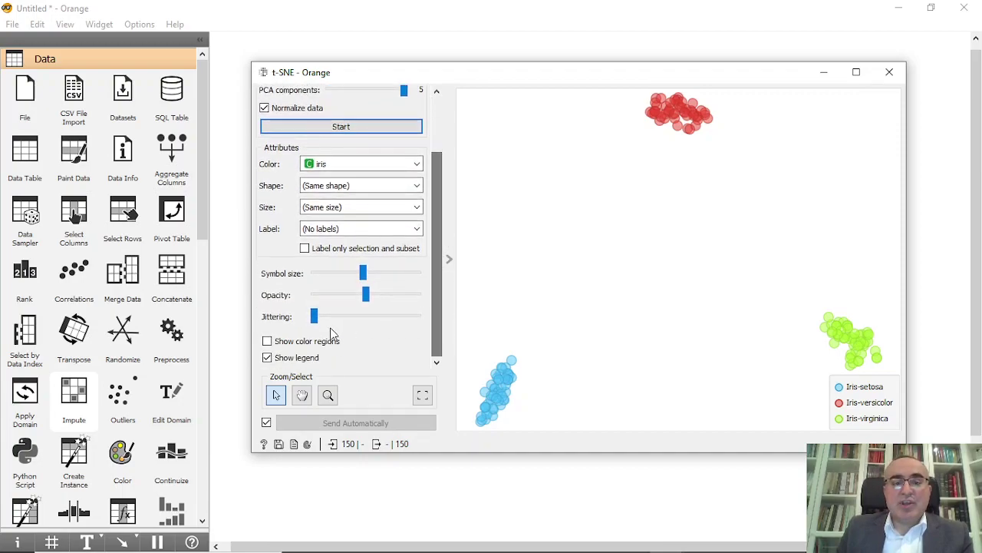
pyautogui.click(274, 341)
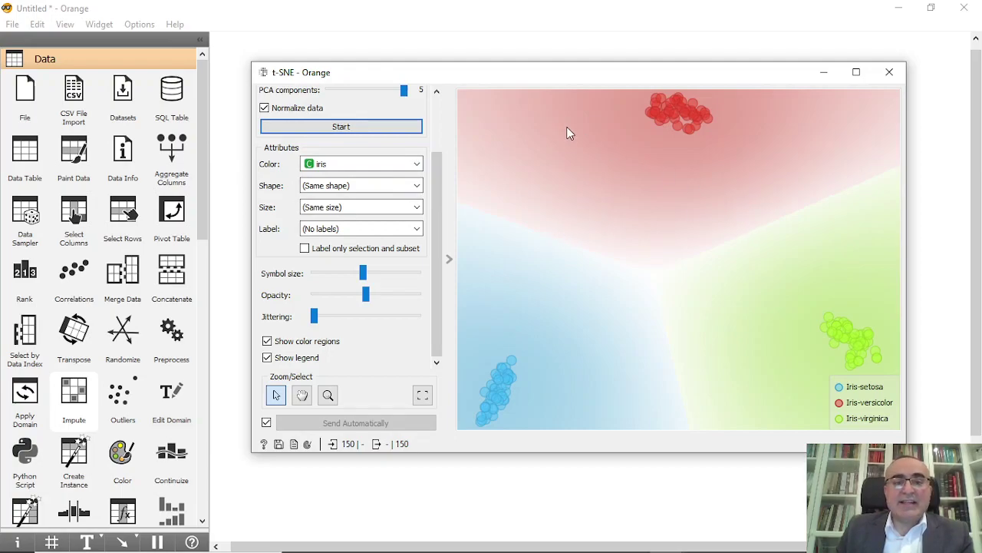
pyautogui.scroll(3, 365, 159)
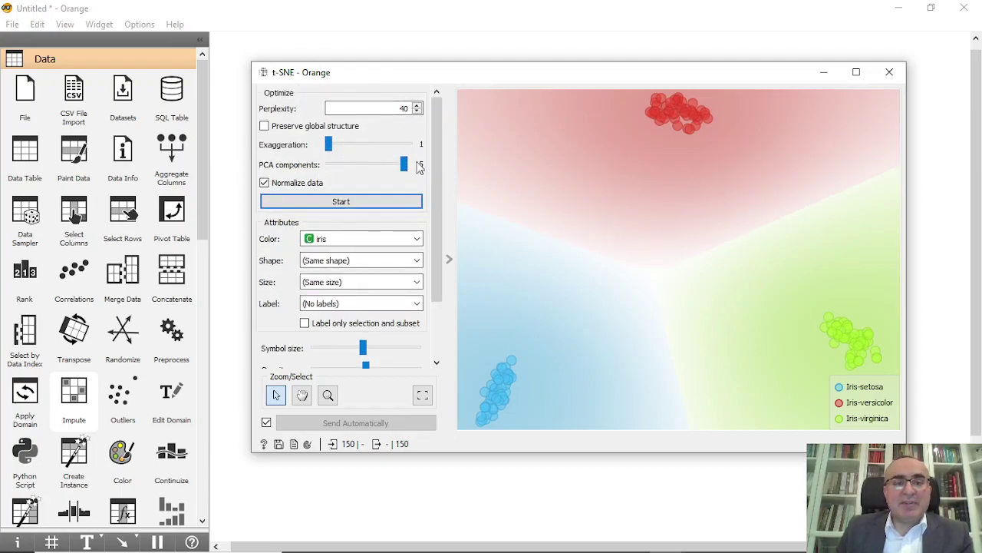
# Step: Close the t-SNE plot and start a new link from File, searching for MDS
pyautogui.click(889, 72)
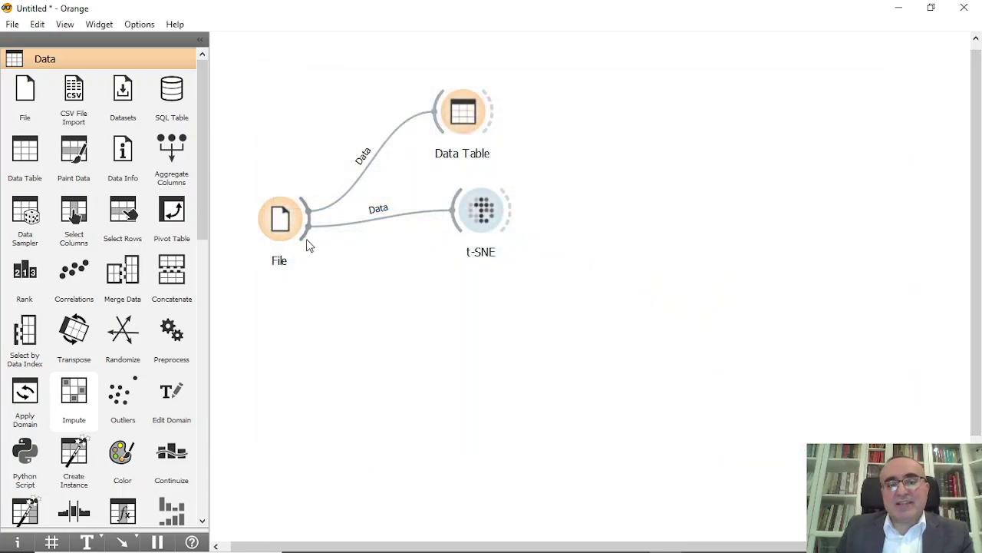
pyautogui.moveTo(307, 230); pyautogui.dragTo(473, 329)
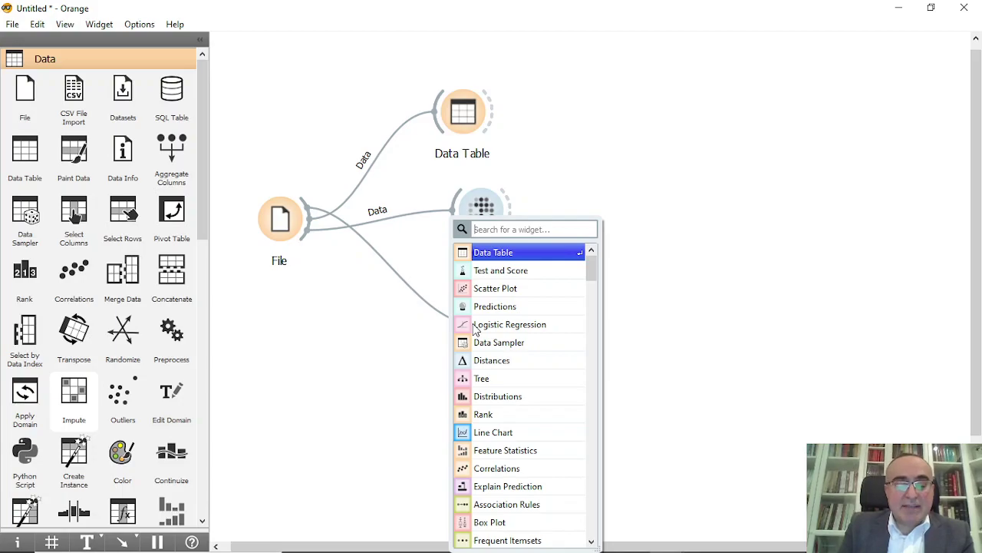
pyautogui.write('md')
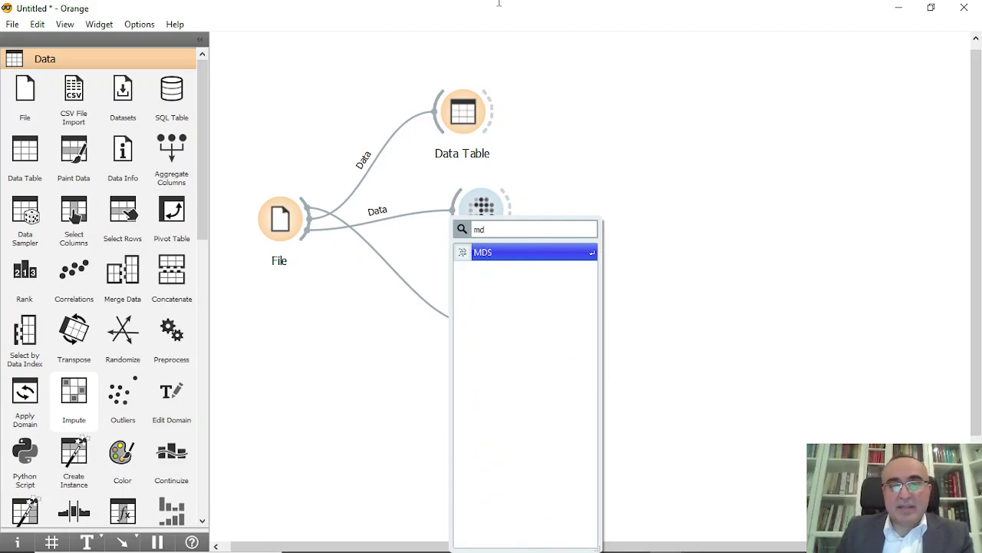
# Step: Add the MDS widget from File, open its plot, and randomize the point layout
pyautogui.click(509, 252)
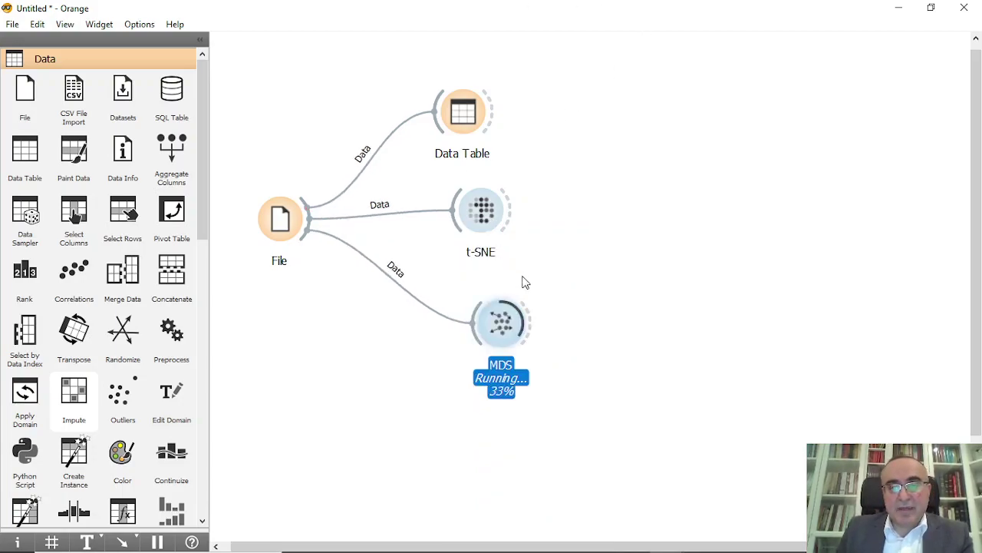
pyautogui.moveTo(506, 327); pyautogui.dragTo(485, 328)
pyautogui.doubleClick(484, 328)
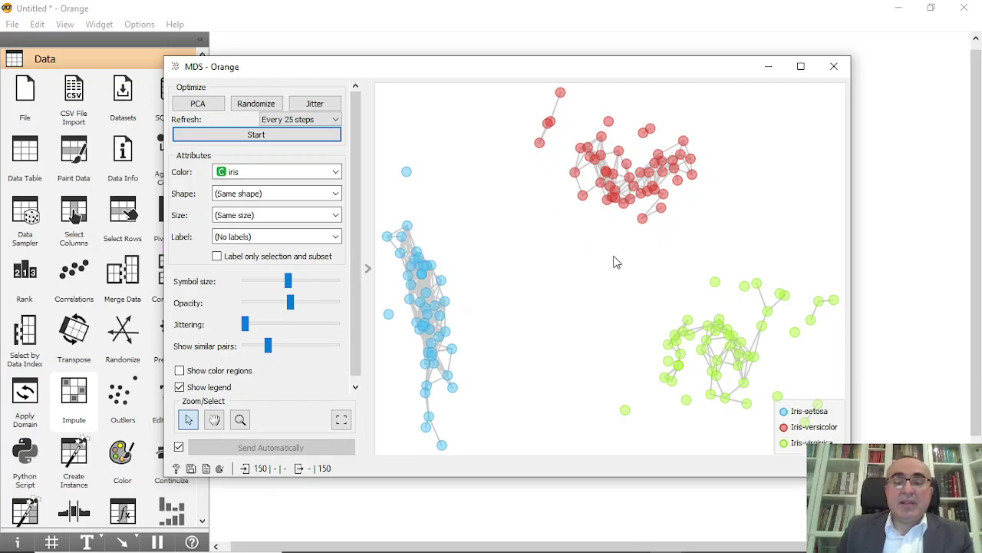
pyautogui.click(200, 106)
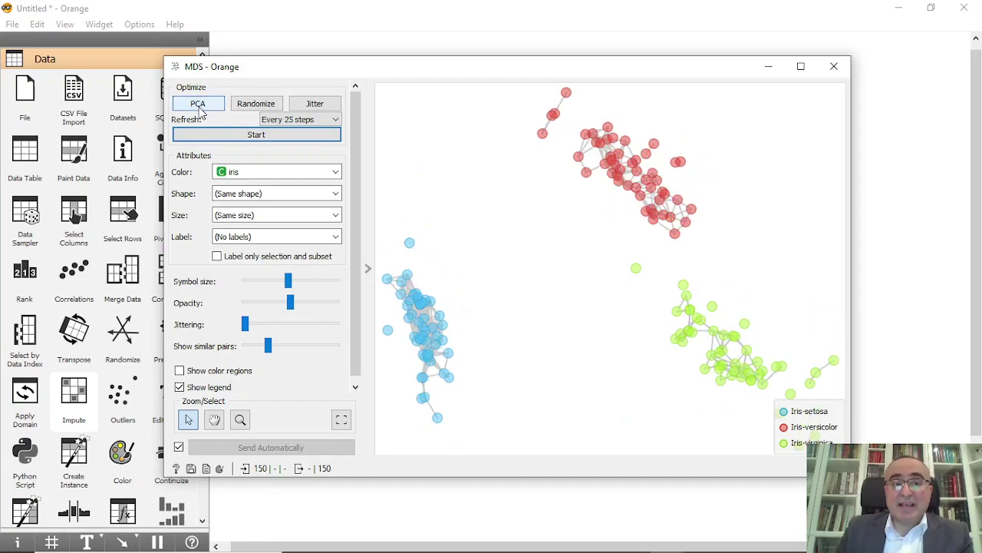
pyautogui.click(251, 108)
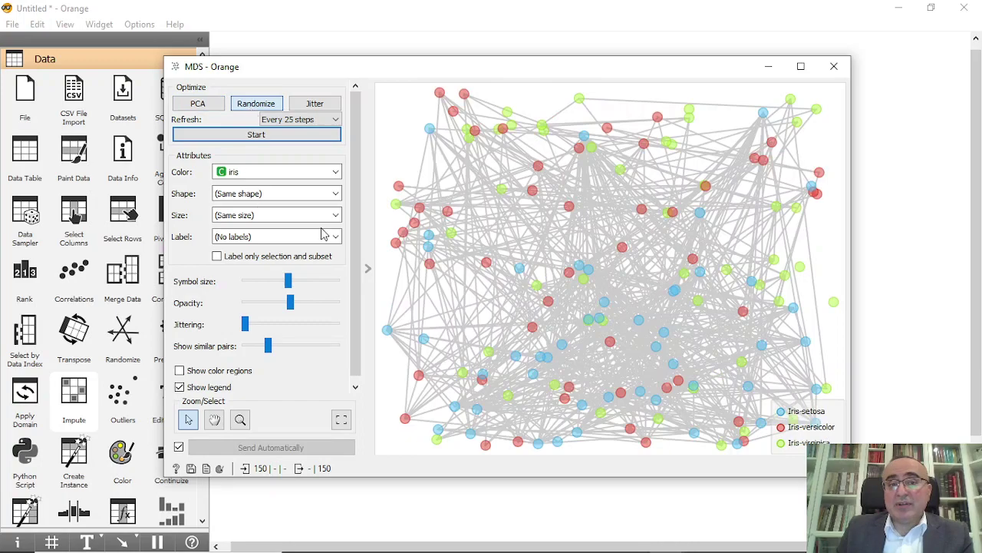
# Step: Optimize MDS into three species clusters, jittering and restarting, then show color regions
pyautogui.click(251, 137)
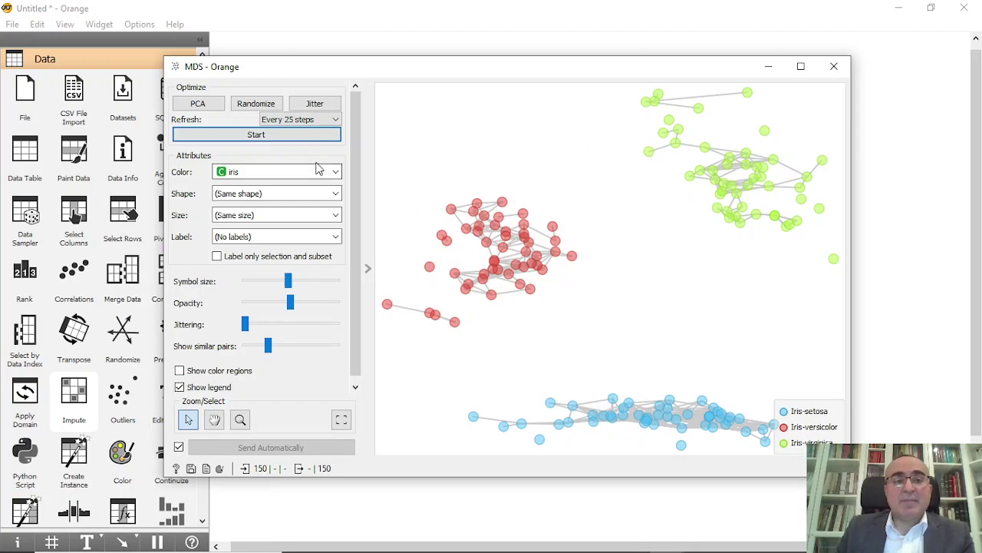
pyautogui.click(313, 107)
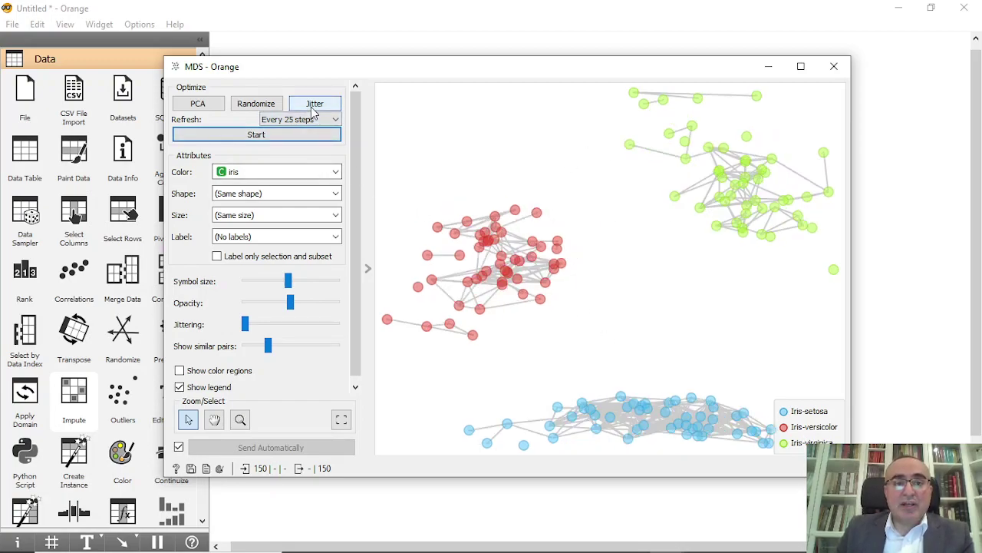
pyautogui.click(250, 136)
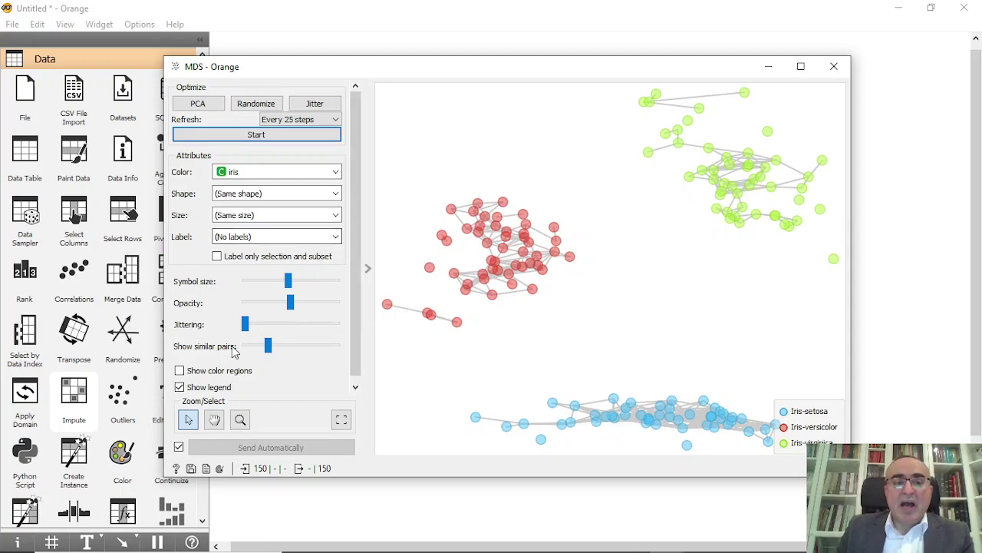
pyautogui.click(180, 371)
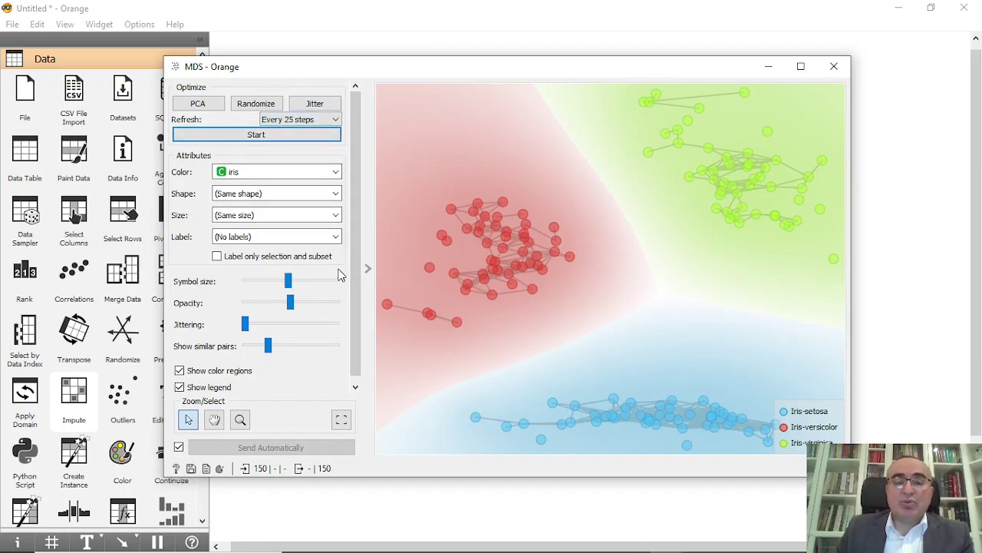
# Step: Close MDS, add a PCA widget fed by File, and open its variance plot
pyautogui.click(835, 68)
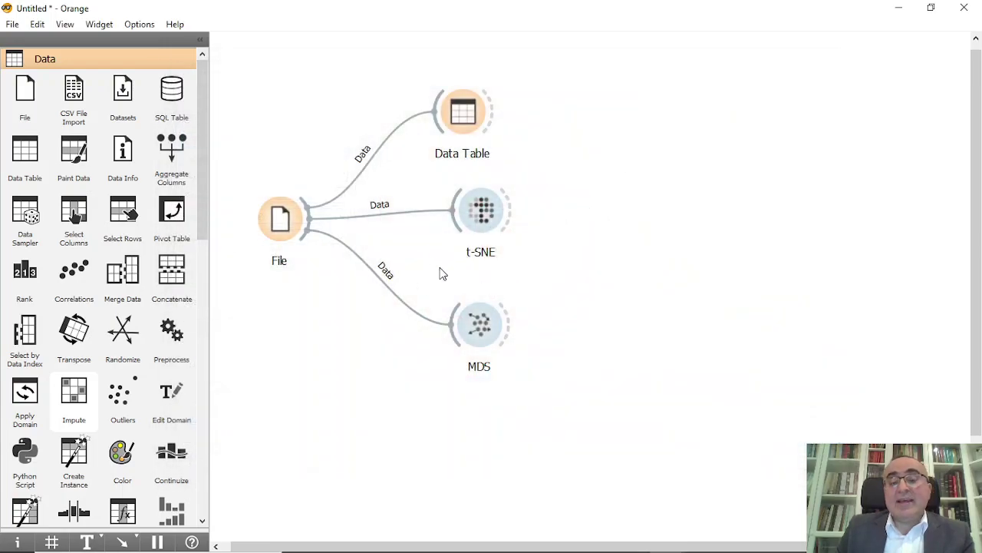
pyautogui.moveTo(304, 247); pyautogui.dragTo(448, 447)
pyautogui.write('pca')
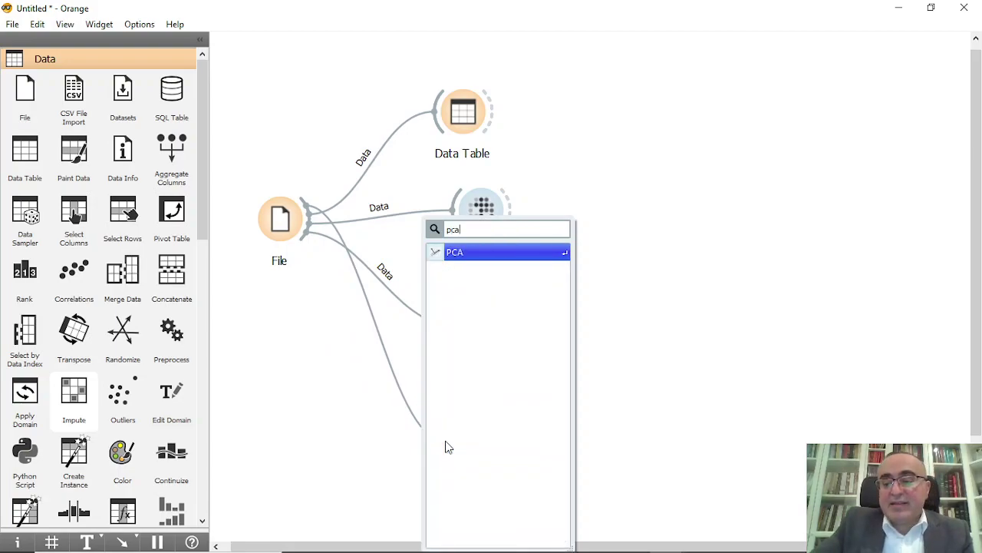
pyautogui.click(485, 253)
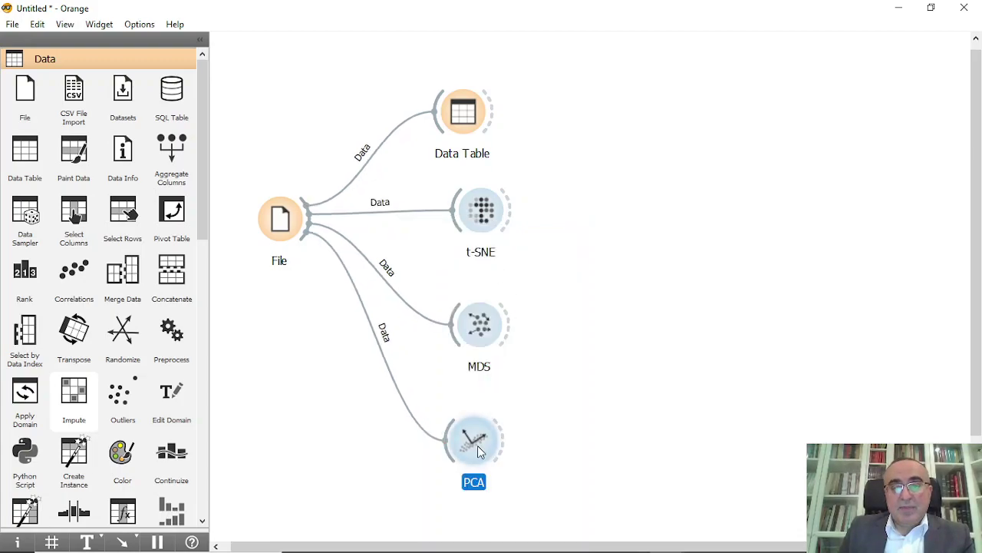
pyautogui.doubleClick(489, 443)
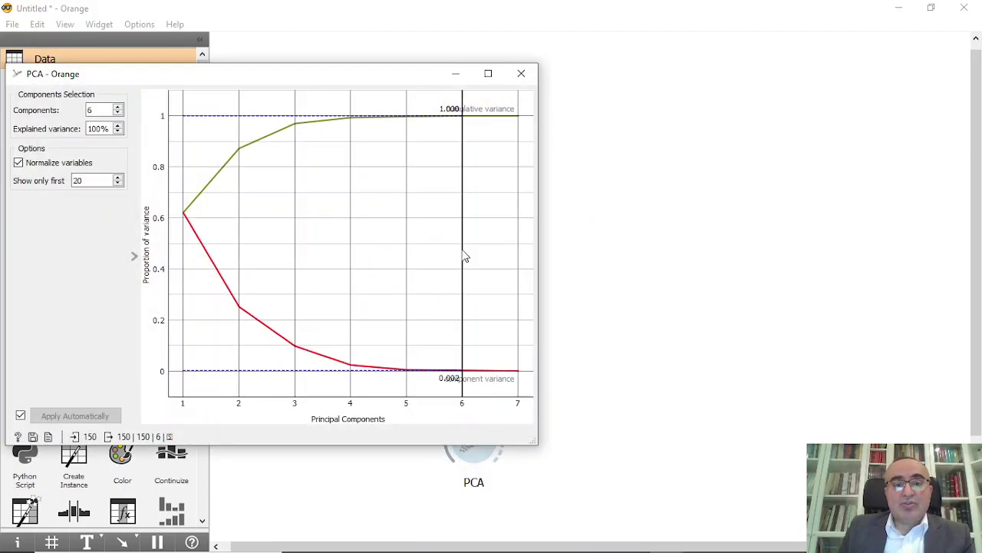
# Step: Keep 3 PCA components (about 96% variance) and close the PCA window
pyautogui.moveTo(465, 254); pyautogui.dragTo(299, 244)
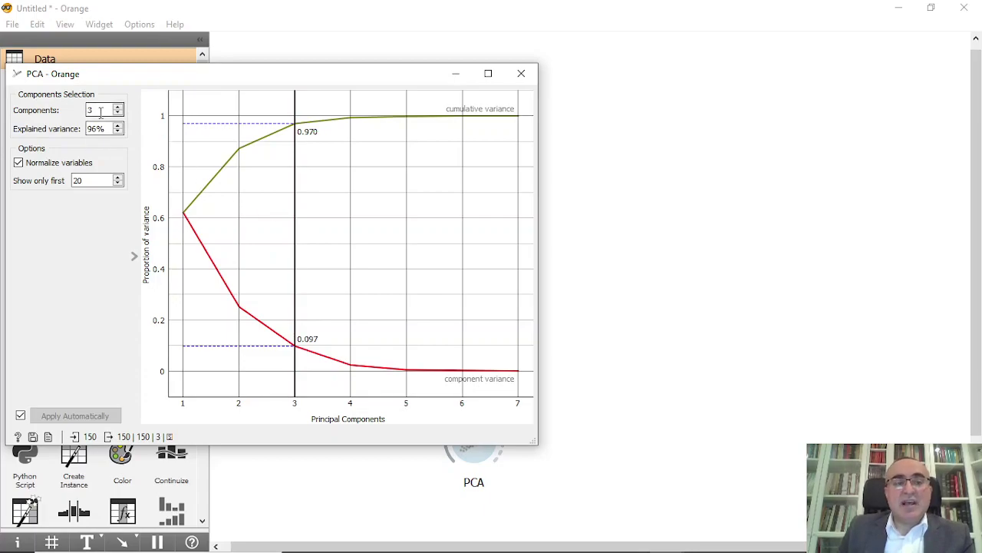
pyautogui.click(521, 73)
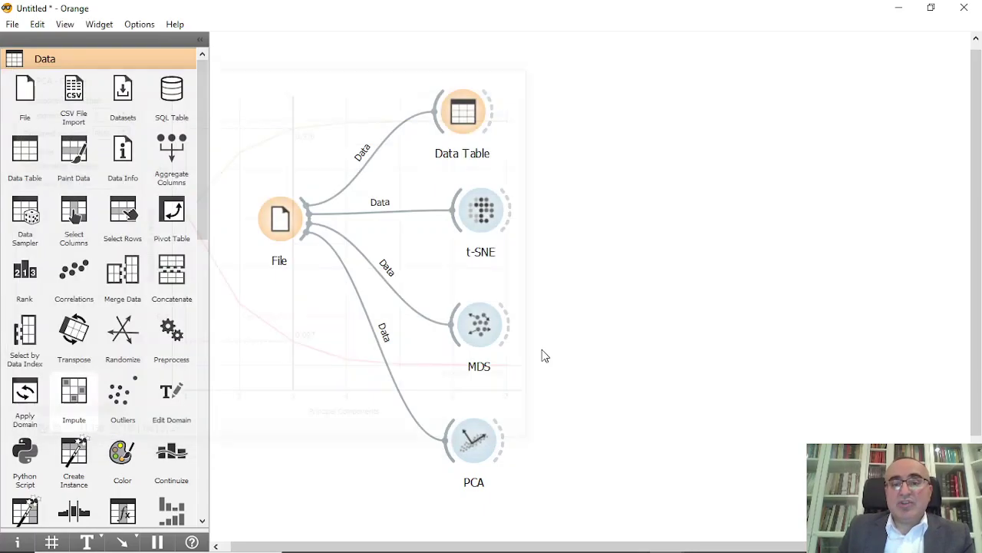
# Step: Connect a new Scatter Plot to PCA's output and open it, plotting PC1 against PC3
pyautogui.moveTo(520, 438); pyautogui.dragTo(647, 439)
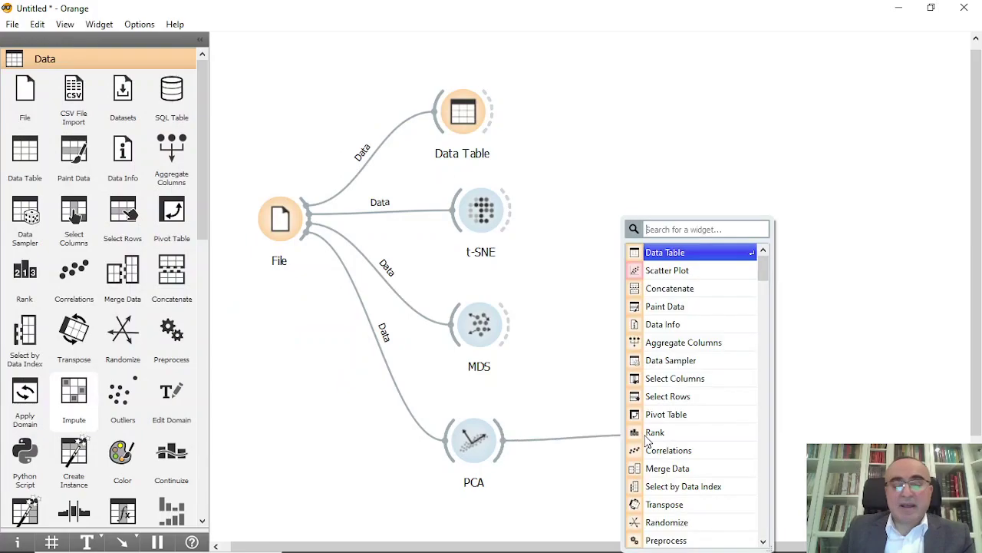
pyautogui.write('sca')
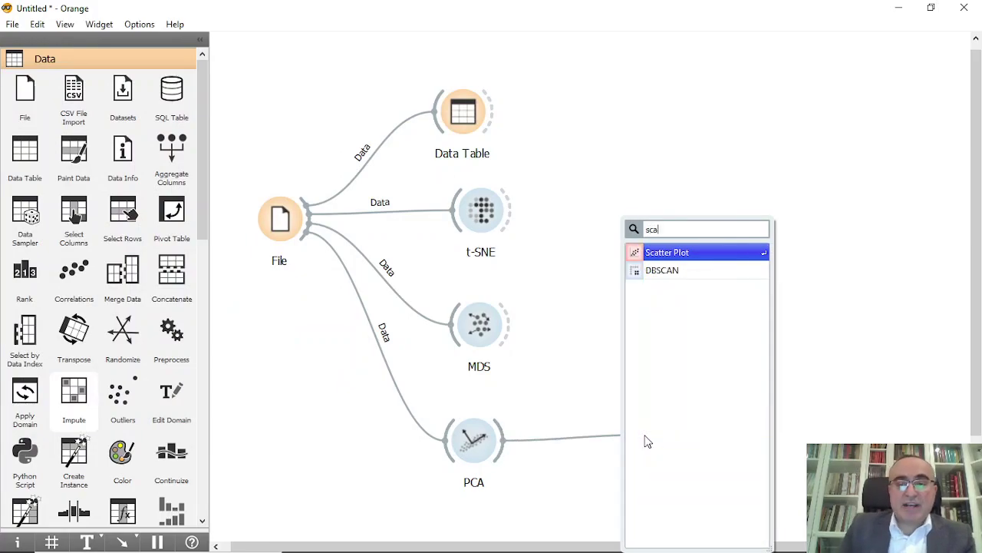
pyautogui.click(691, 256)
pyautogui.doubleClick(673, 435)
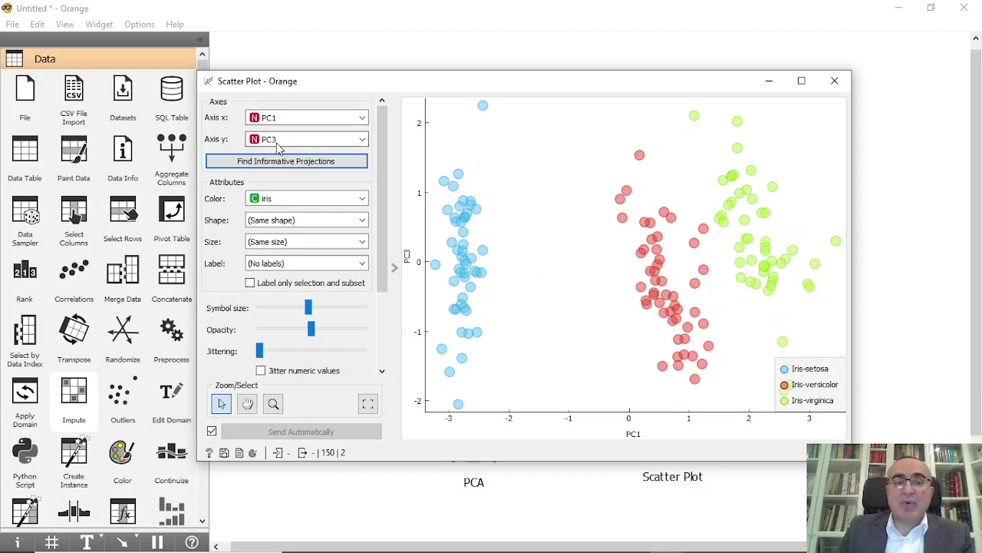
# Step: Rank the informative projection pairs of the PCA data and show PC1 versus PC2
pyautogui.click(286, 165)
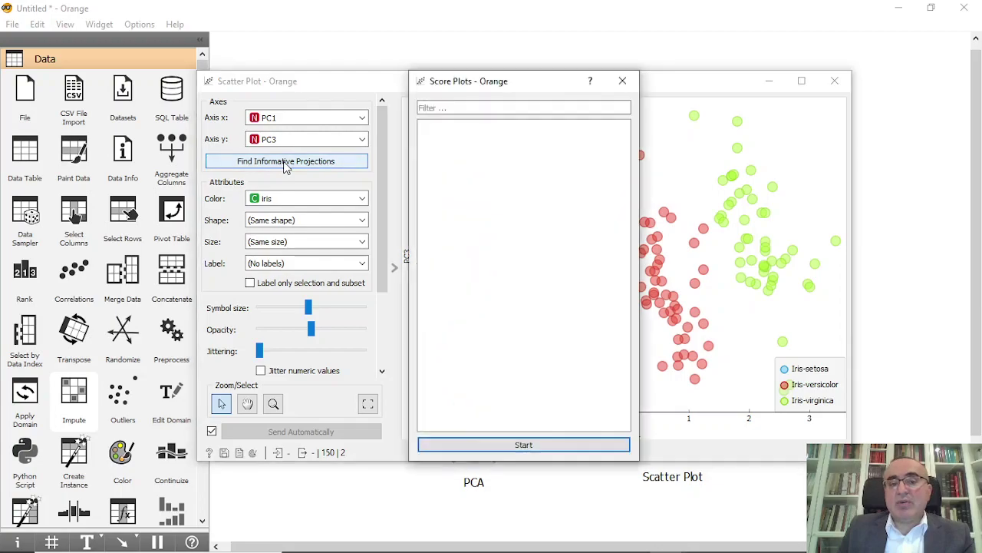
pyautogui.click(525, 446)
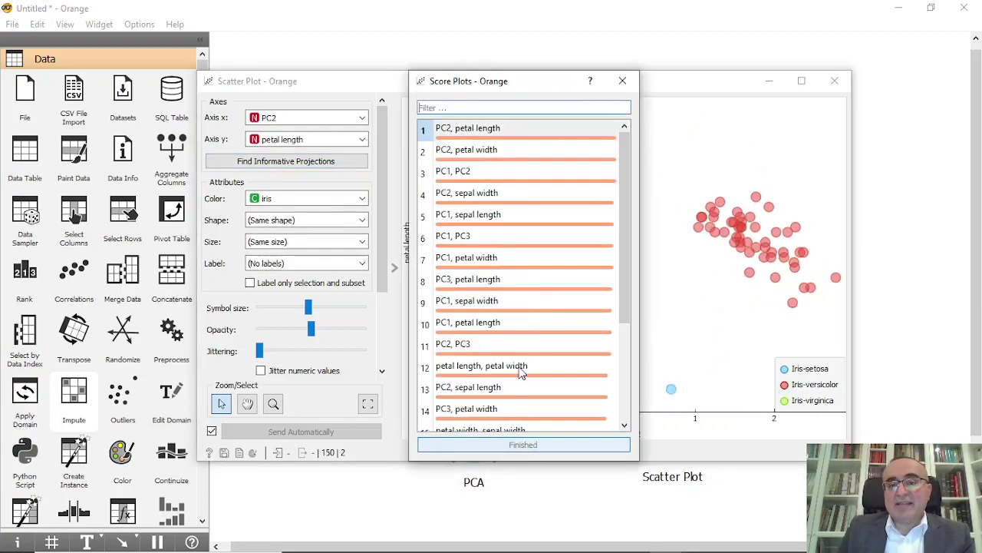
pyautogui.click(616, 175)
pyautogui.moveTo(622, 245); pyautogui.dragTo(651, 161)
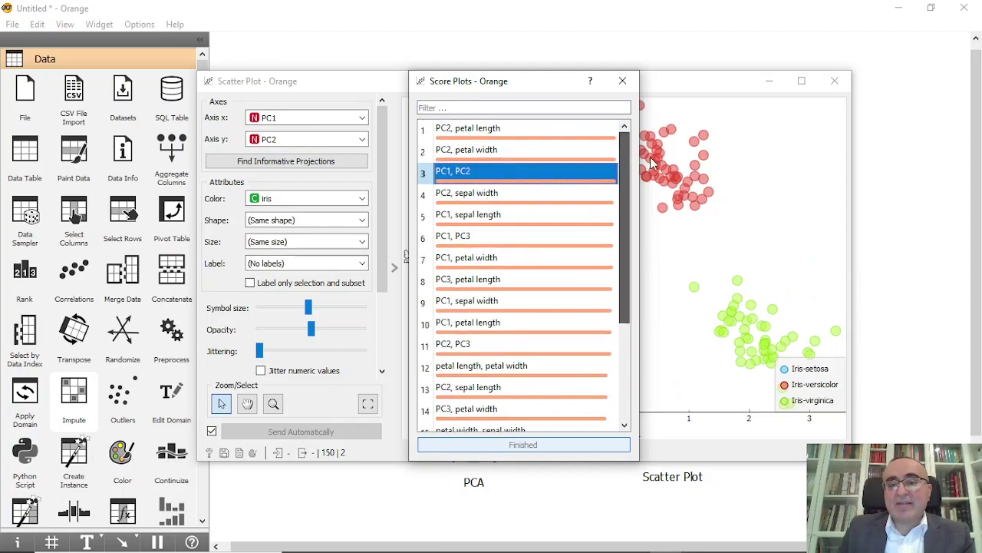
# Step: Browse ranked projections: PC2 vs petal length, petal width, sepal width; PC1 vs sepal length, PC3
pyautogui.click(512, 132)
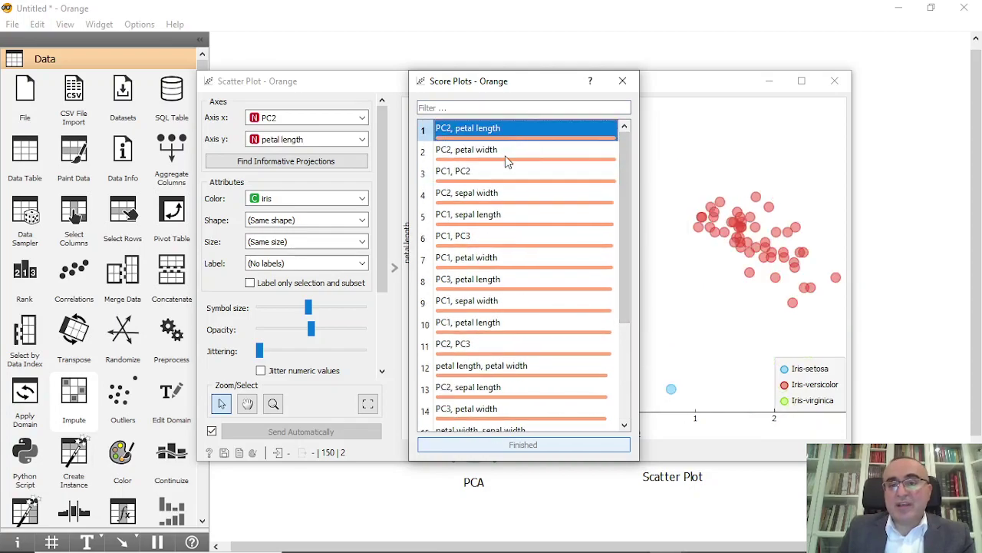
pyautogui.moveTo(503, 86); pyautogui.dragTo(307, 89)
pyautogui.click(324, 158)
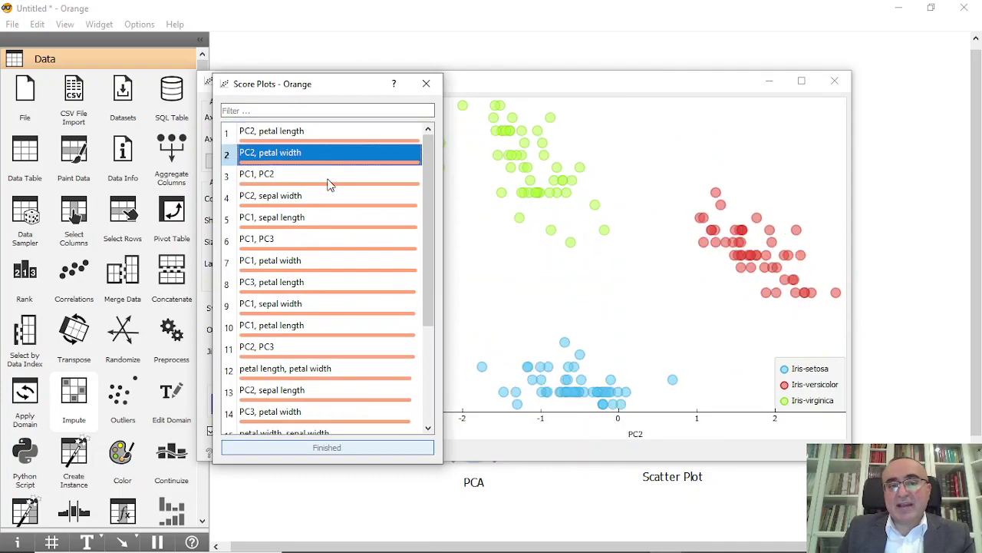
pyautogui.click(329, 182)
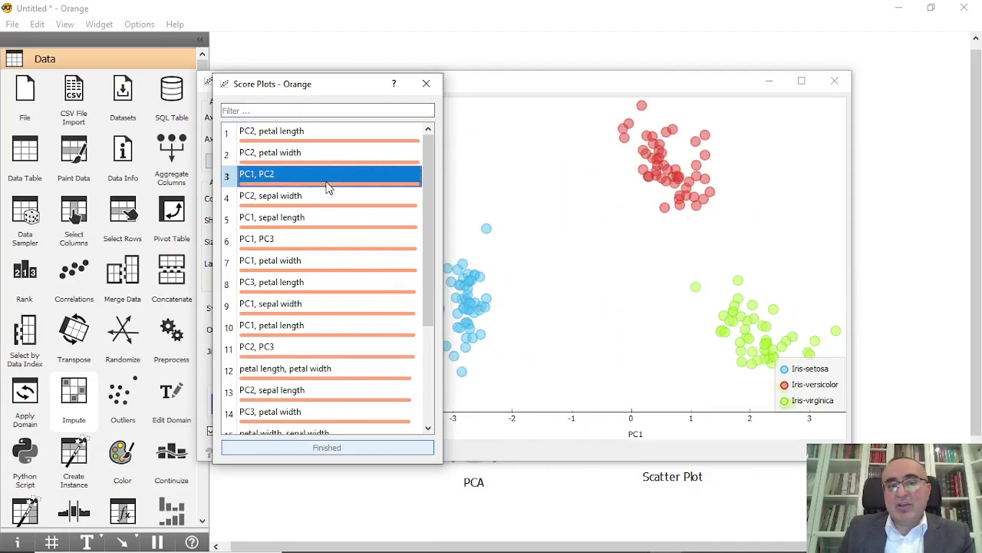
pyautogui.click(305, 201)
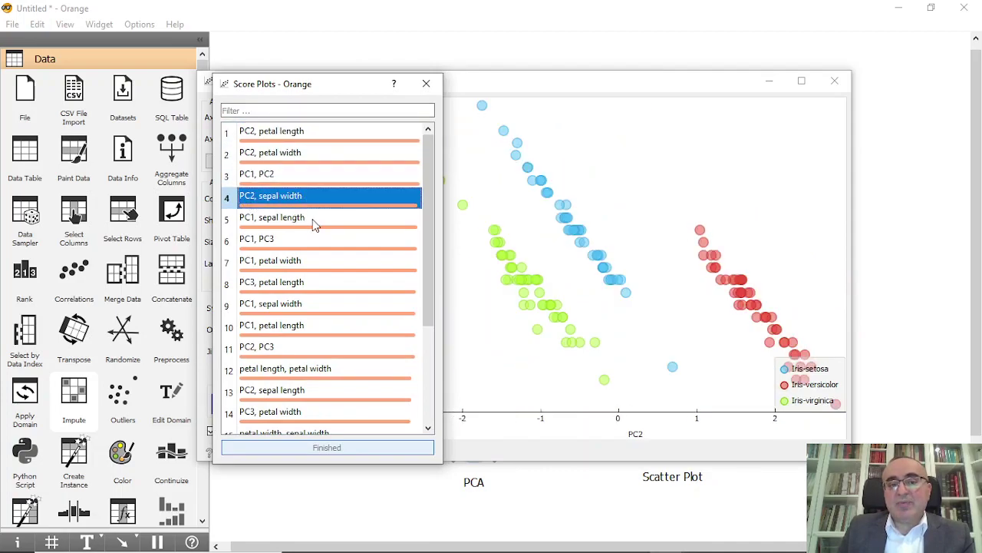
pyautogui.click(315, 222)
pyautogui.click(314, 243)
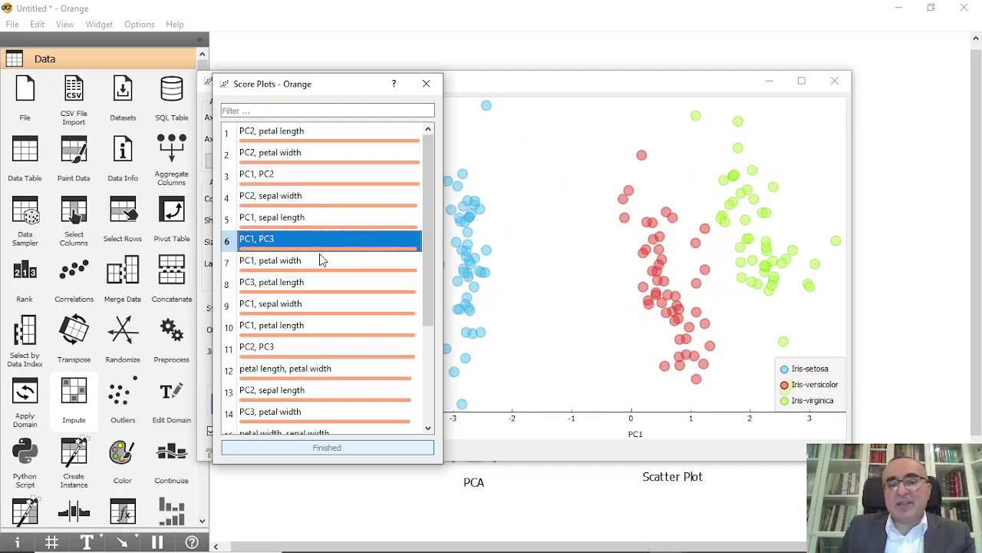
# Step: Browse the remaining pairs, ending on PC3 versus petal width, then close the projection ranking
pyautogui.click(321, 262)
pyautogui.click(327, 284)
pyautogui.click(343, 311)
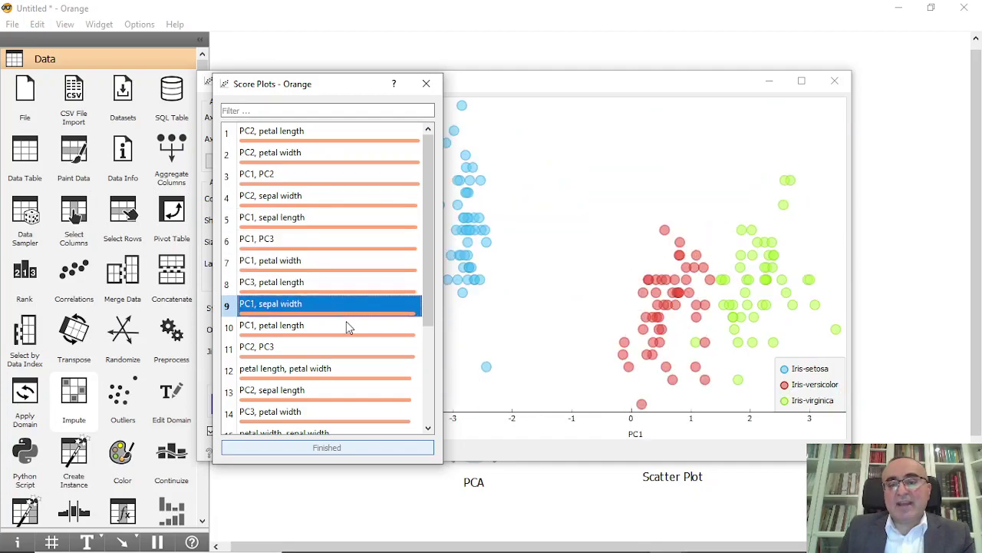
pyautogui.click(347, 324)
pyautogui.click(355, 352)
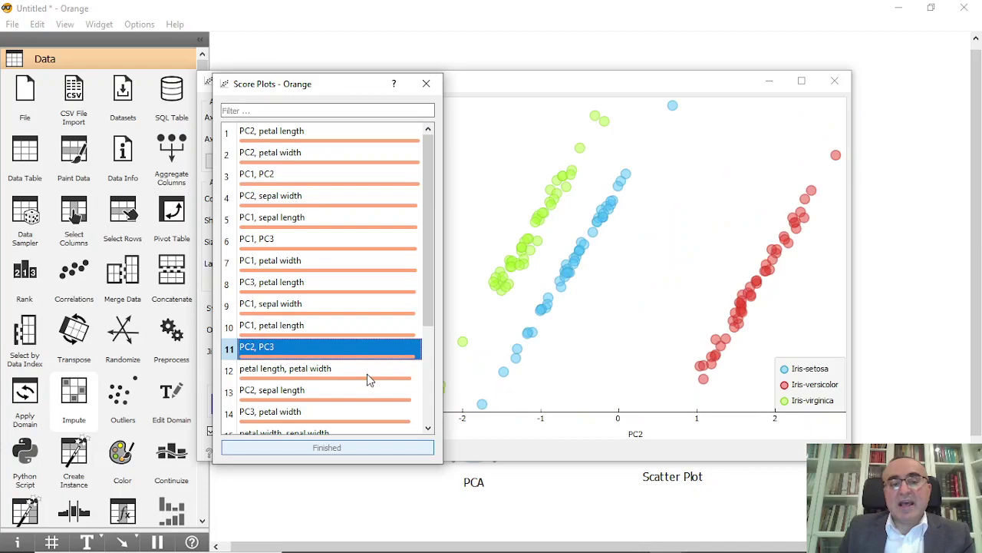
pyautogui.click(367, 375)
pyautogui.click(367, 390)
pyautogui.click(371, 414)
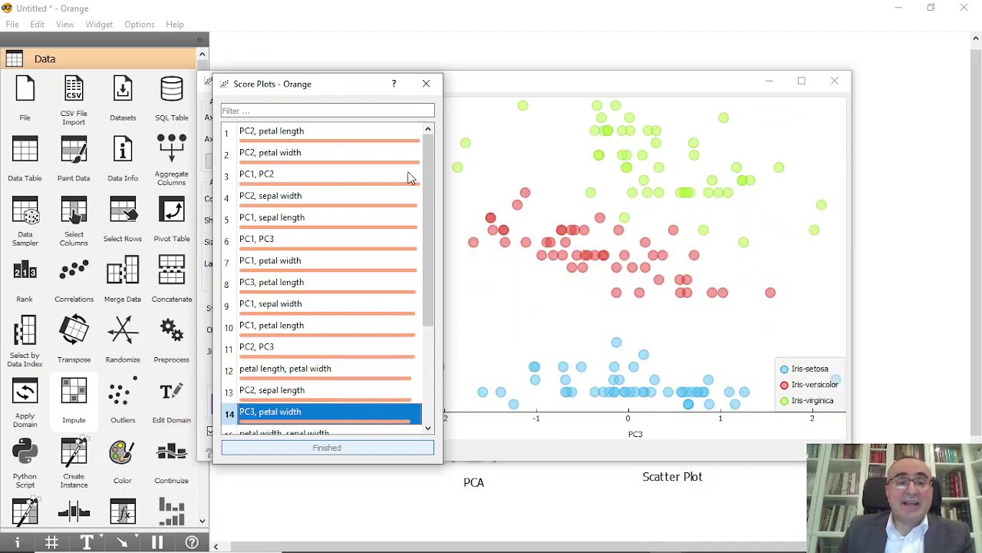
pyautogui.click(435, 85)
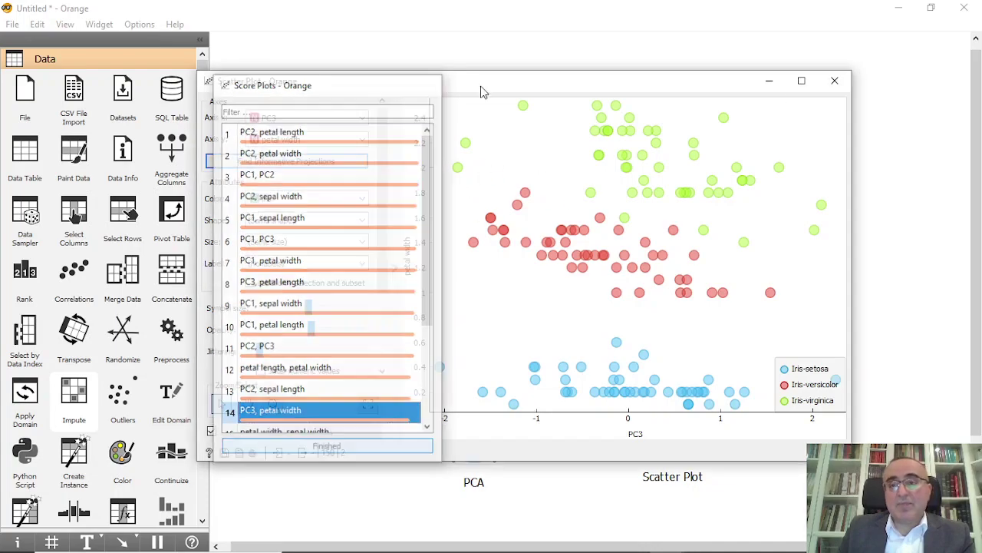
# Step: Close the Scatter Plot window and shift the Data Table node slightly up and right
pyautogui.click(834, 80)
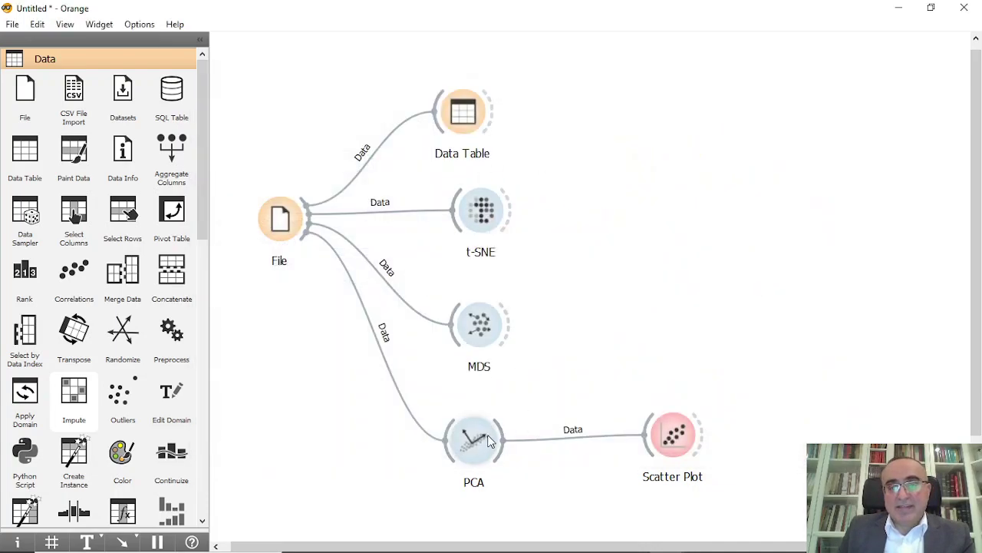
pyautogui.moveTo(461, 118); pyautogui.dragTo(482, 108)
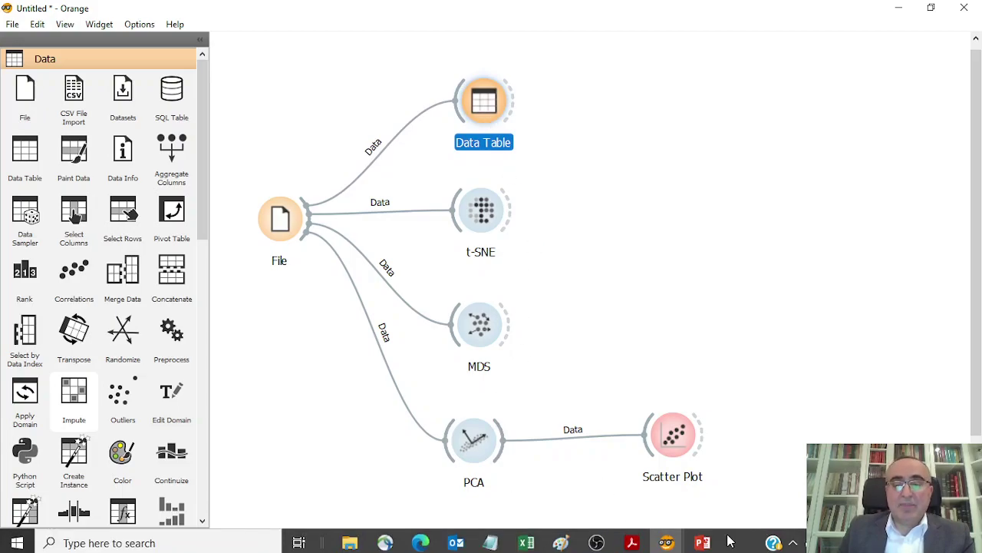
# Step: Bring PowerPoint forward and advance to slide 3, the final Thank You slide
pyautogui.click(703, 538)
pyautogui.press('Down')
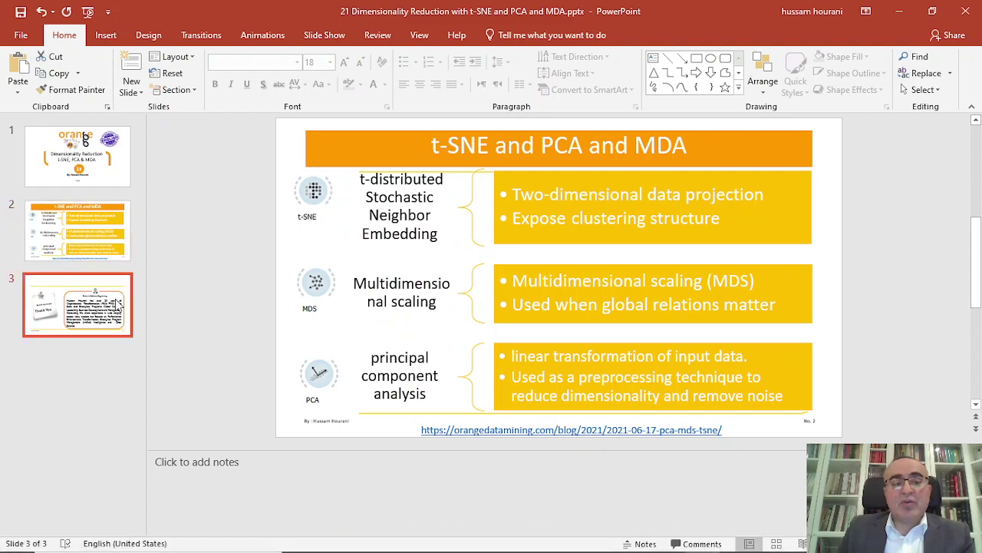